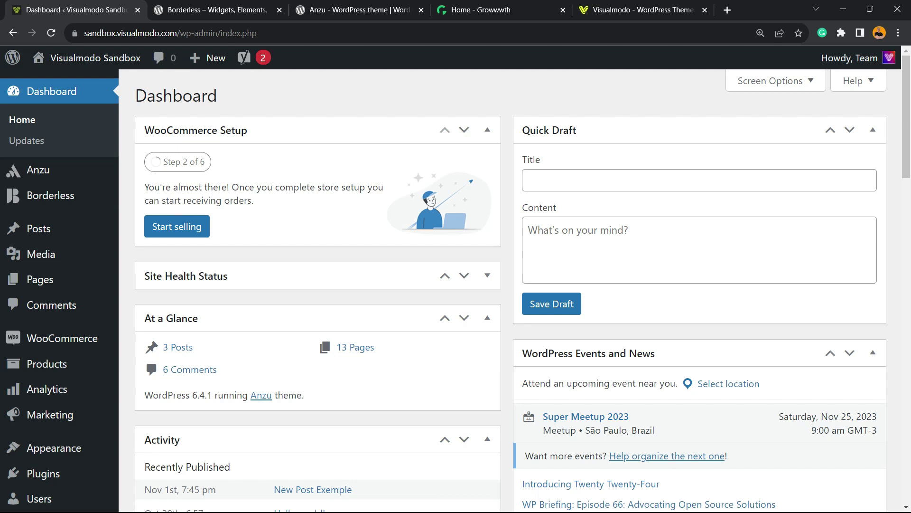
{"action": "scroll", "coordinate": [314, 285], "scroll_direction": "down", "scroll_amount": 5}
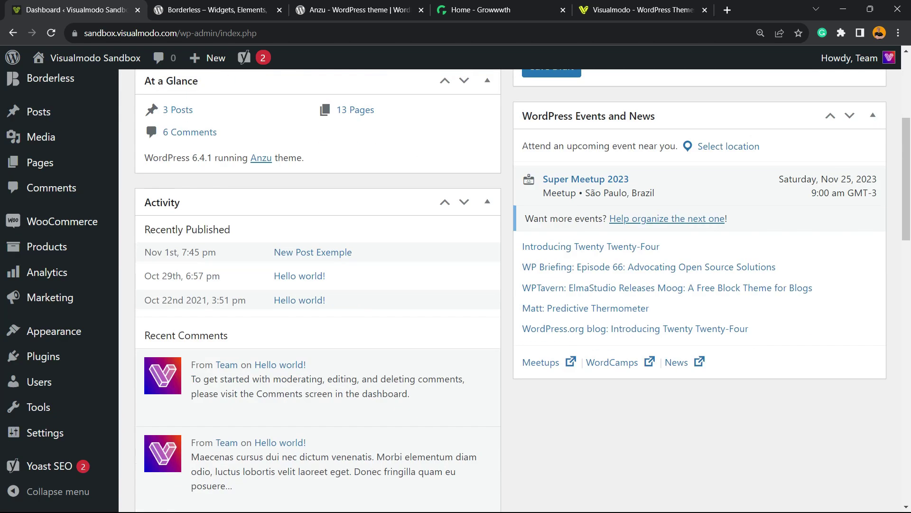
{"action": "scroll", "coordinate": [314, 285], "scroll_direction": "up", "scroll_amount": 1}
{"action": "scroll", "coordinate": [313, 285], "scroll_direction": "up", "scroll_amount": 4}
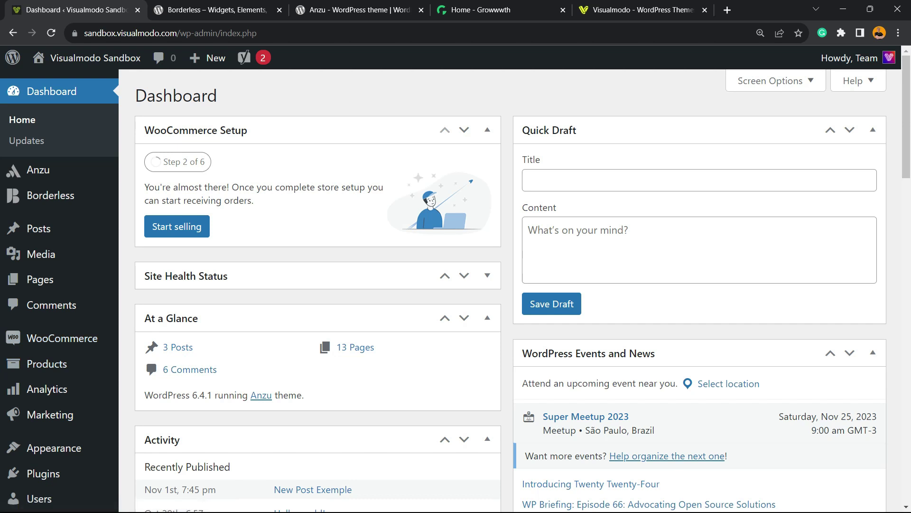
- Open the list of all store products in the site admin
{"action": "mouse_move", "coordinate": [62, 338]}
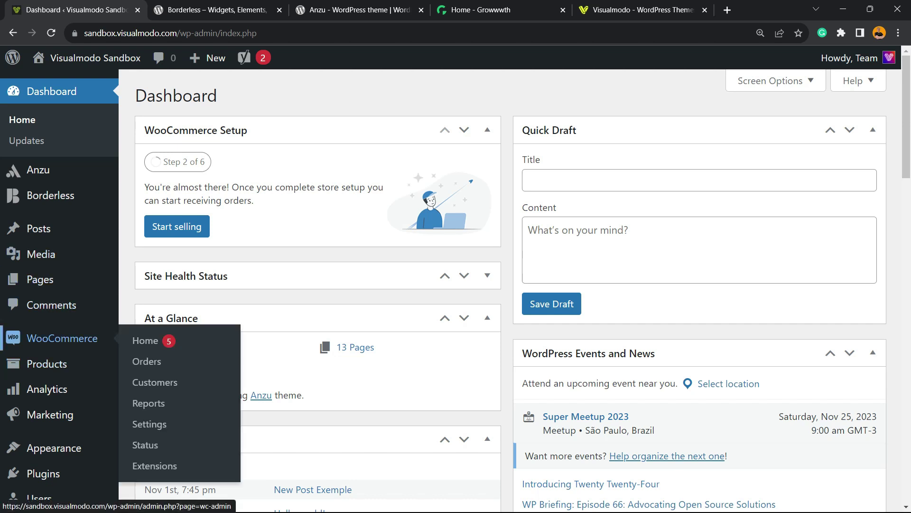
{"action": "left_click", "coordinate": [46, 364]}
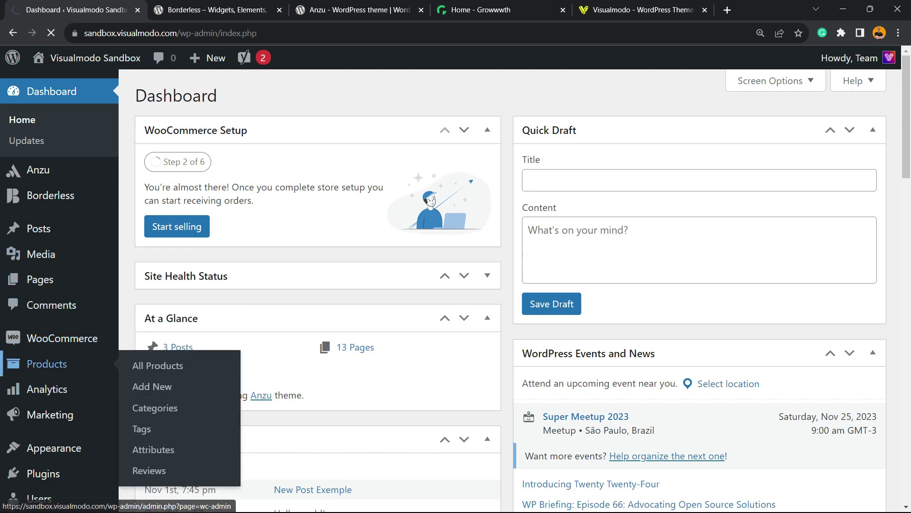
{"action": "left_click", "coordinate": [46, 363]}
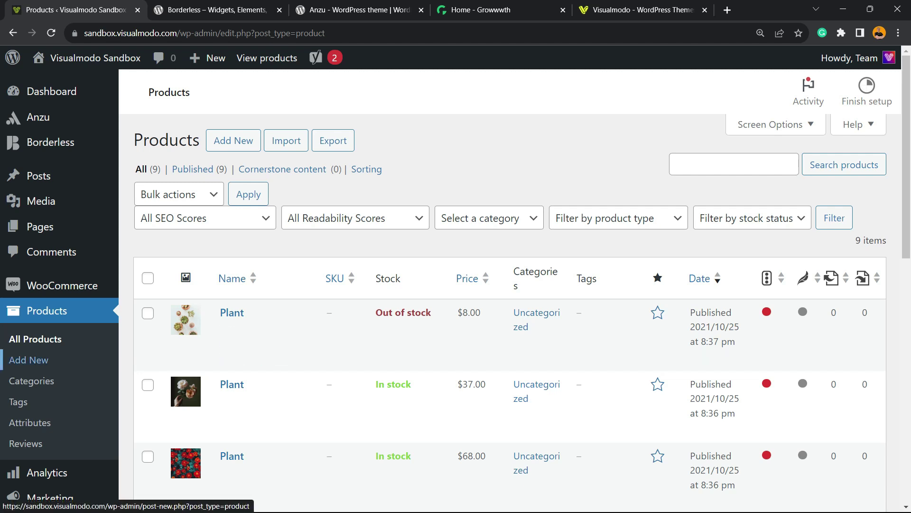
- Start a new WooCommerce order and set its status to Completed
{"action": "mouse_move", "coordinate": [62, 285]}
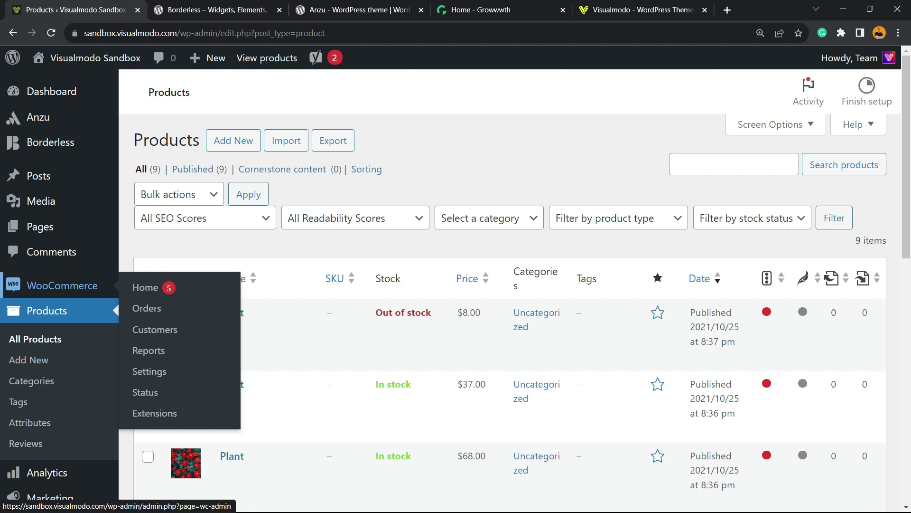
{"action": "left_click", "coordinate": [147, 308]}
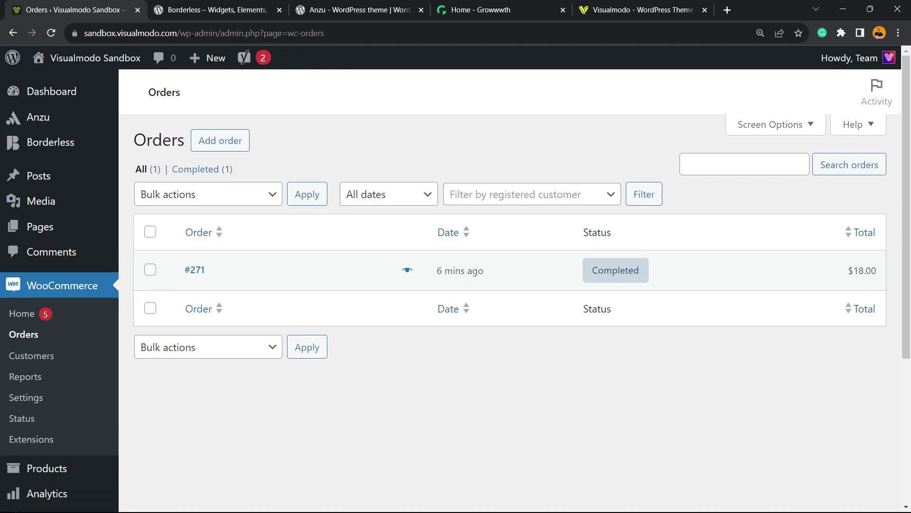
{"action": "left_click", "coordinate": [225, 145]}
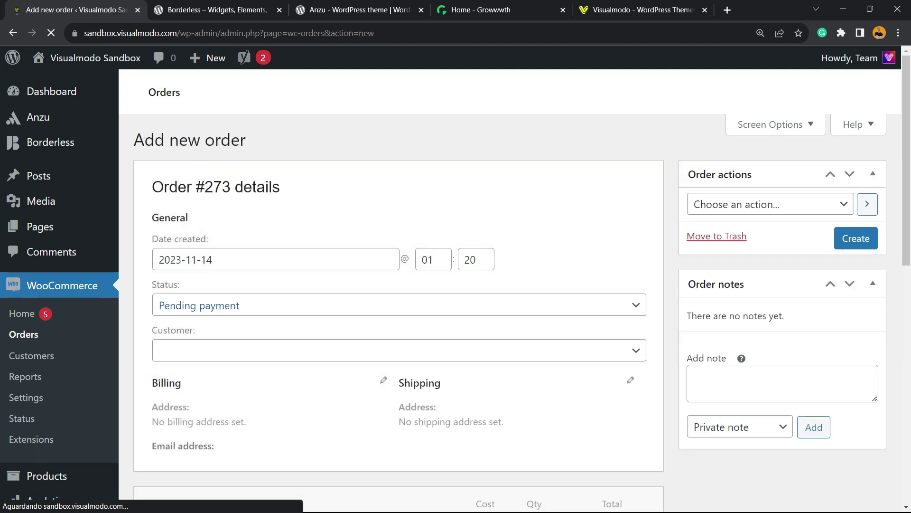
{"action": "left_click", "coordinate": [228, 305]}
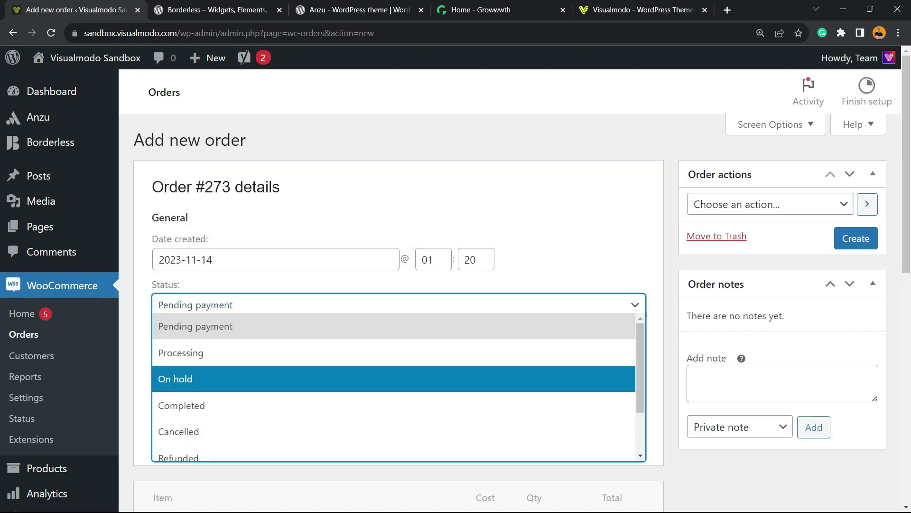
{"action": "left_click", "coordinate": [209, 405]}
{"action": "left_click", "coordinate": [399, 348]}
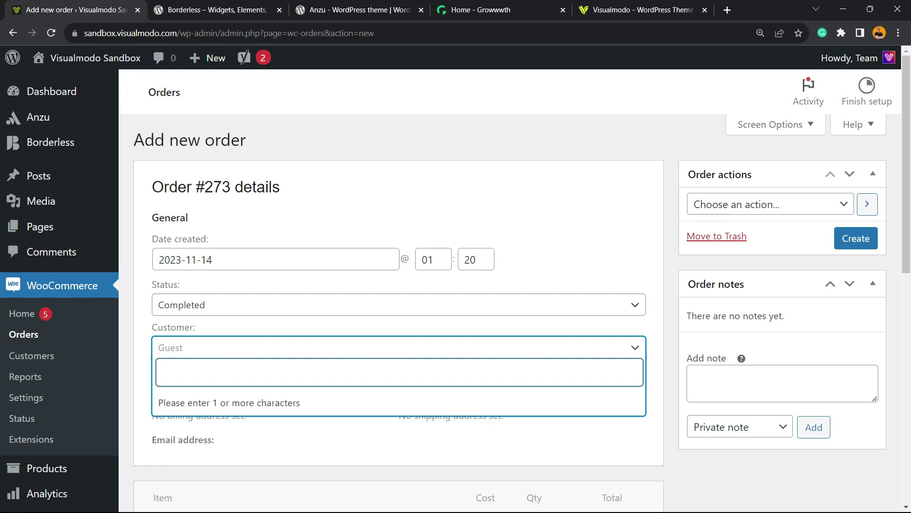
{"action": "key", "text": "Escape"}
- Search for "plant" among the products and add one Plant (#85) to the new order's items
{"action": "scroll", "coordinate": [511, 290], "scroll_direction": "down", "scroll_amount": 5}
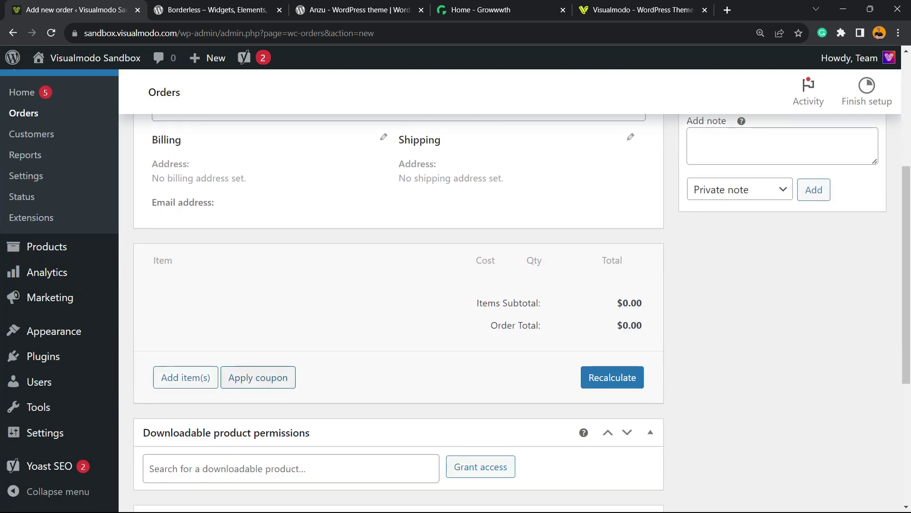
{"action": "left_click", "coordinate": [185, 377]}
{"action": "left_click", "coordinate": [393, 377]}
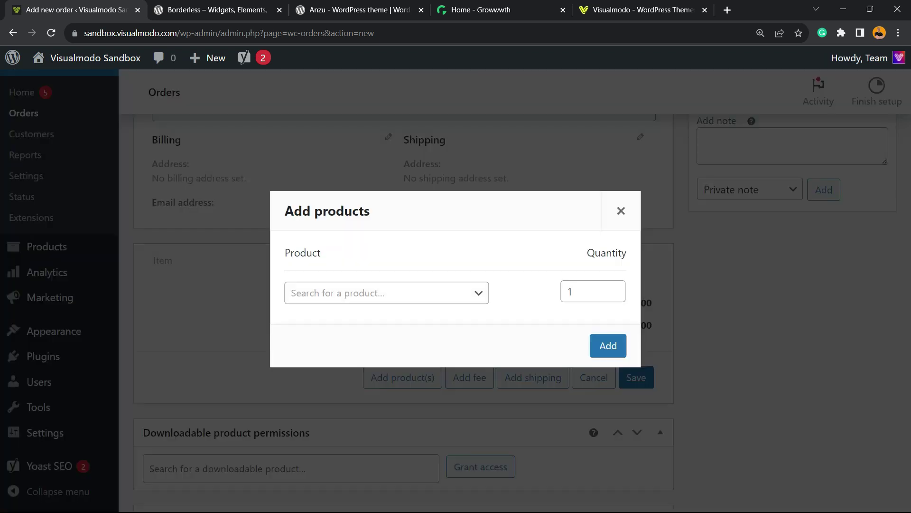
{"action": "left_click", "coordinate": [387, 293]}
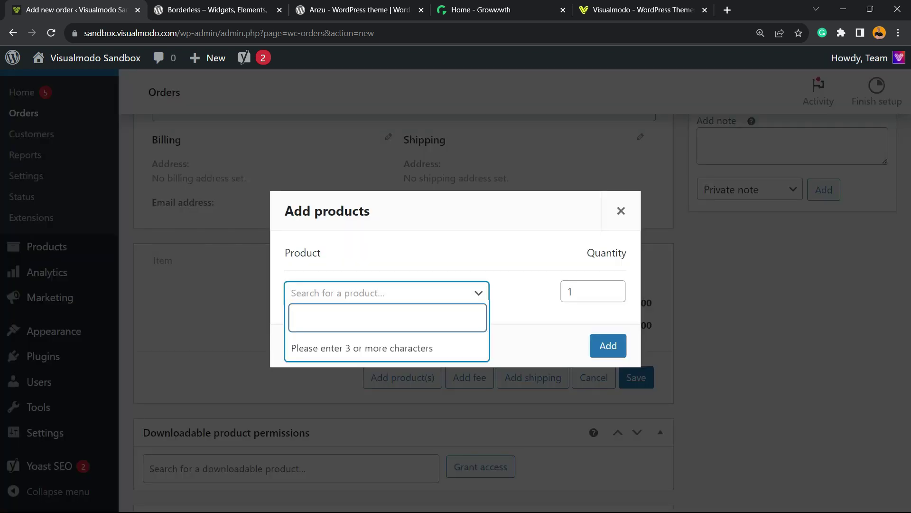
{"action": "type", "text": "plant"}
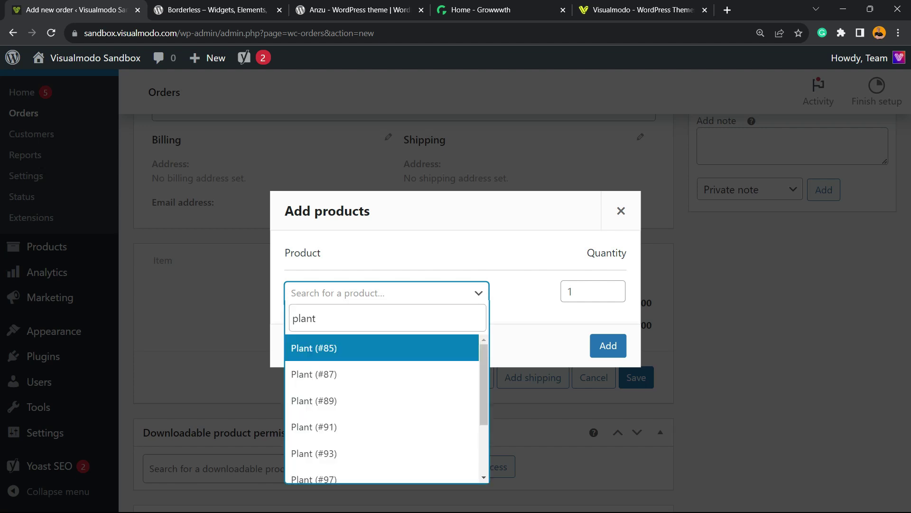
{"action": "key", "text": "Return"}
{"action": "left_click", "coordinate": [608, 345]}
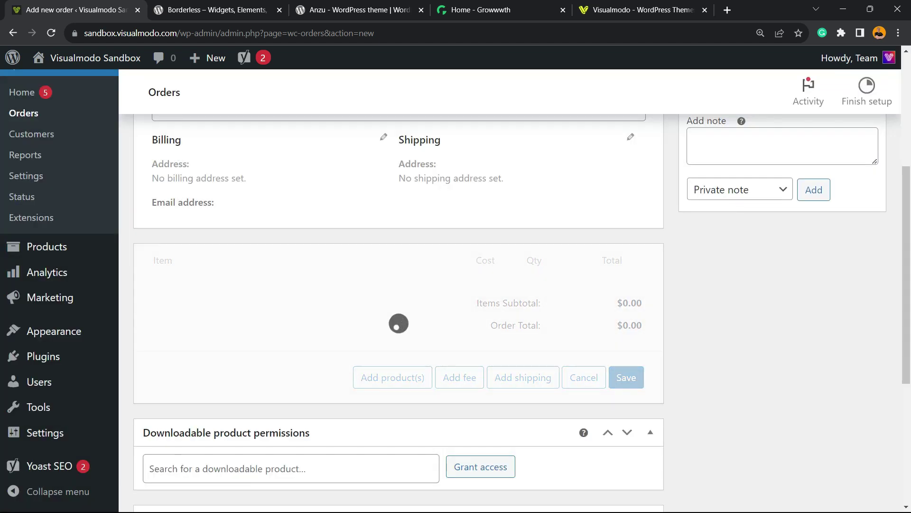
- Recalculate the order totals, create the order and highlight its order number
{"action": "left_click", "coordinate": [612, 438]}
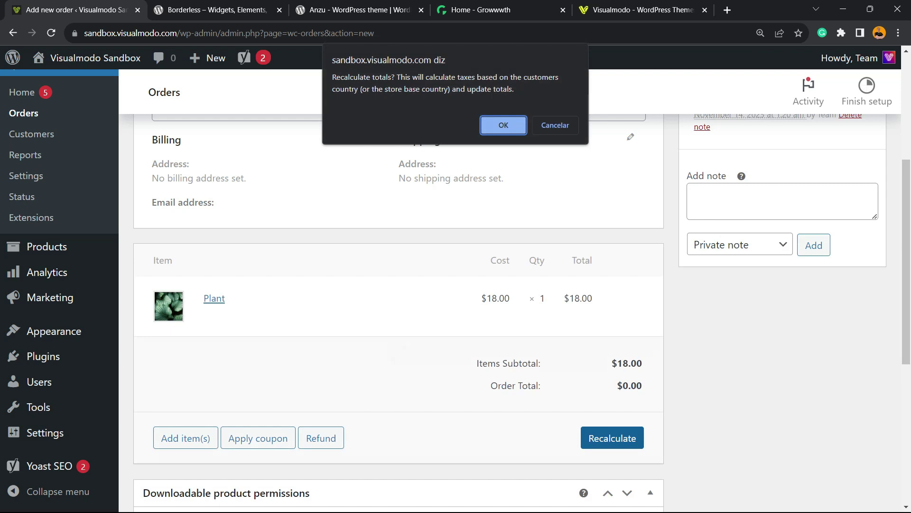
{"action": "key", "text": "Return"}
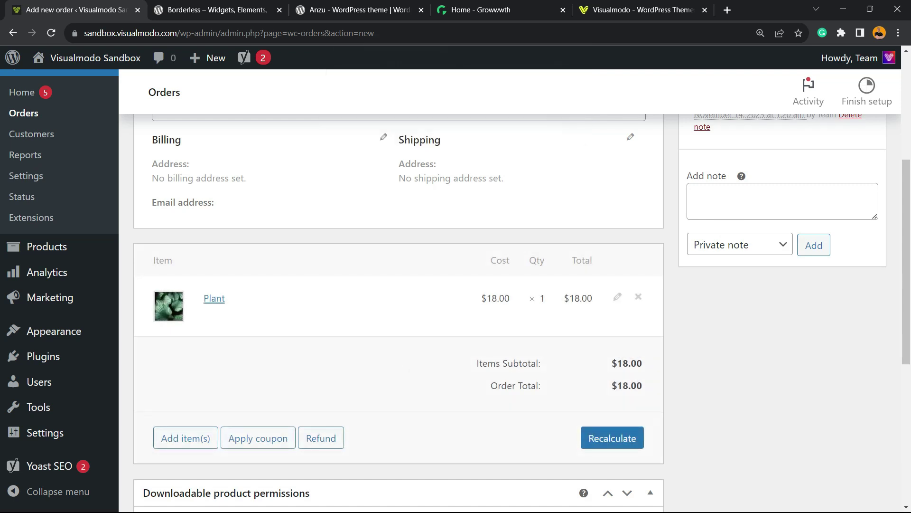
{"action": "scroll", "coordinate": [855, 238], "scroll_direction": "up", "scroll_amount": 5}
{"action": "left_click", "coordinate": [856, 238]}
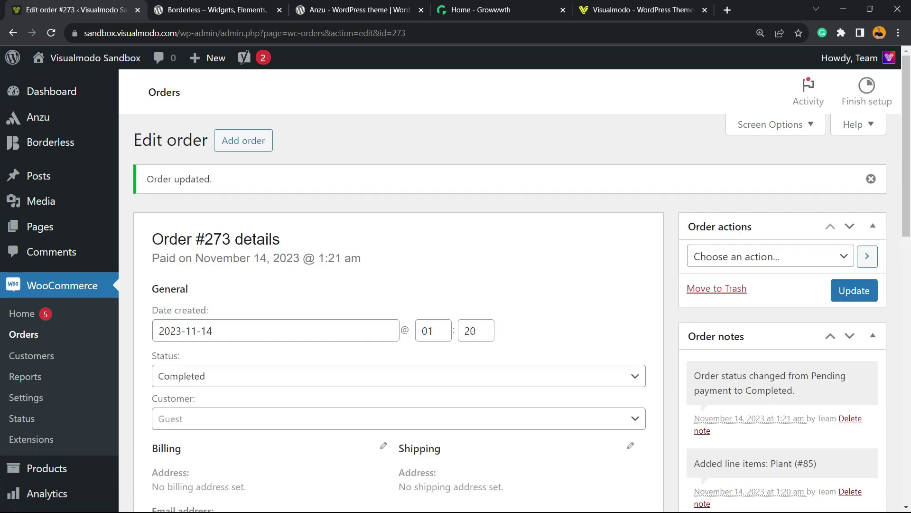
{"action": "double_click", "coordinate": [219, 240]}
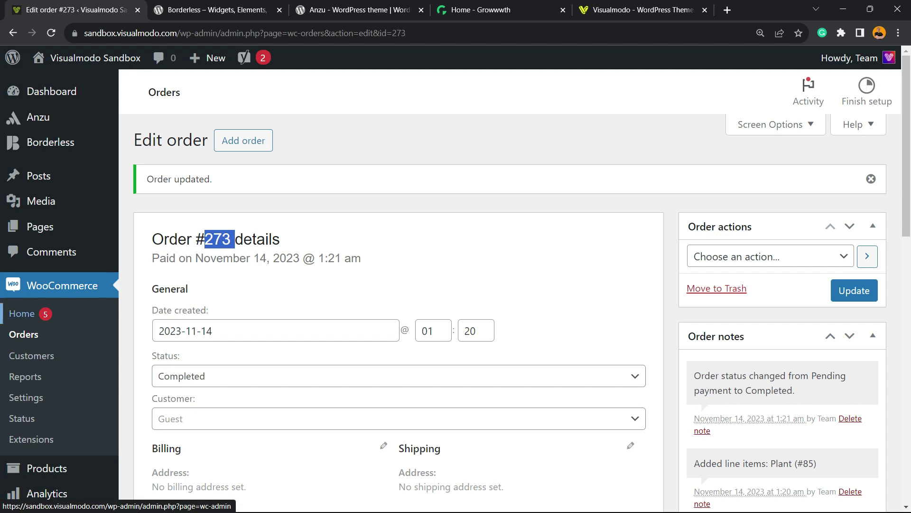
- Search the directory of new plugins for "woocommerce e mail preview"
{"action": "scroll", "coordinate": [3, 258], "scroll_direction": "down", "scroll_amount": 2}
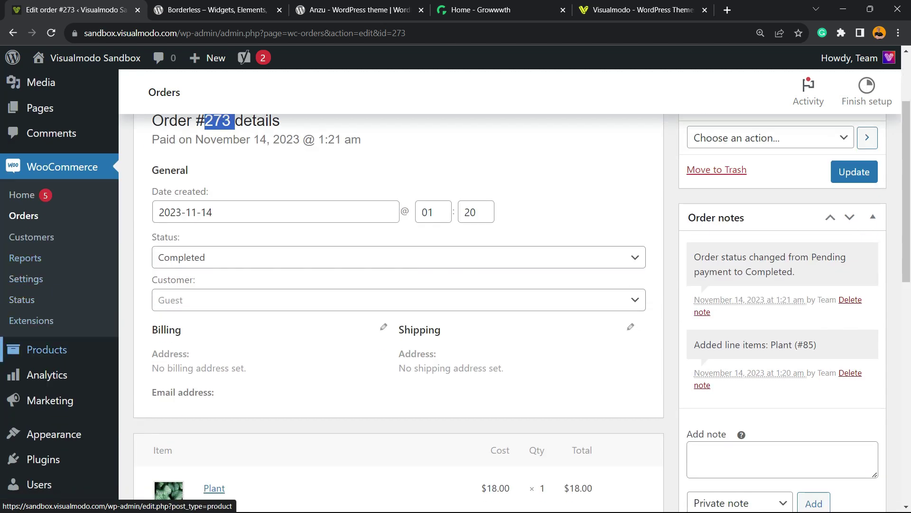
{"action": "mouse_move", "coordinate": [2, 459]}
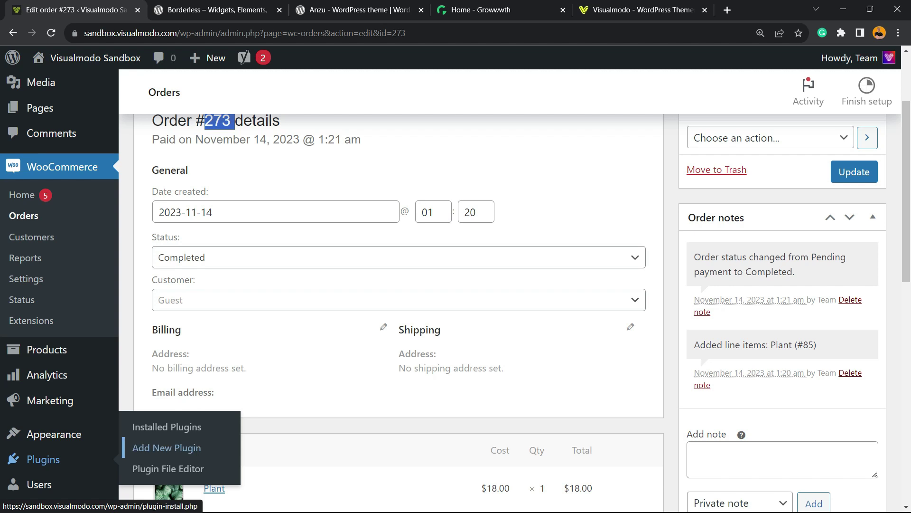
{"action": "left_click", "coordinate": [166, 448]}
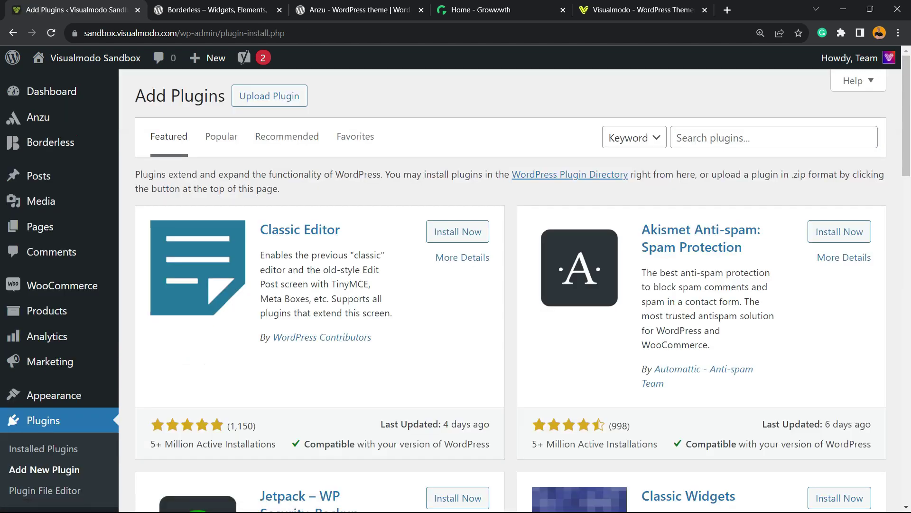
{"action": "left_click", "coordinate": [760, 137]}
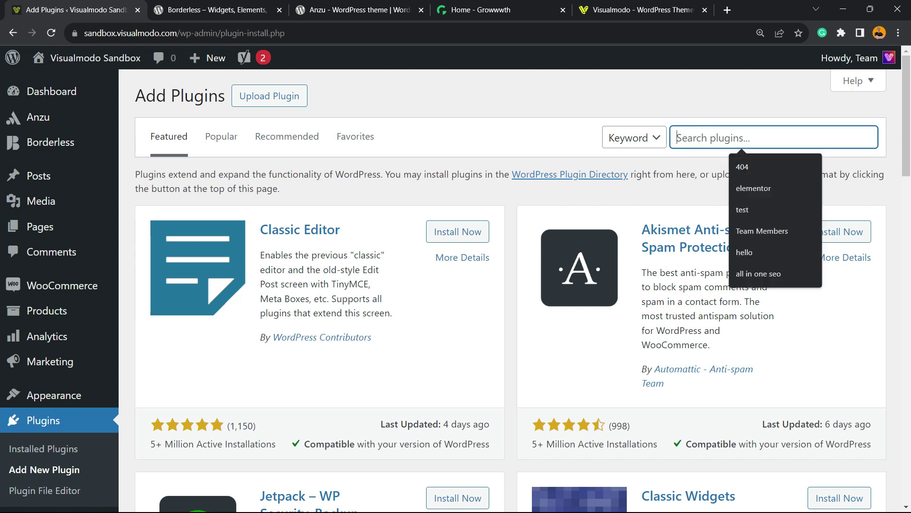
{"action": "type", "text": "woocom"}
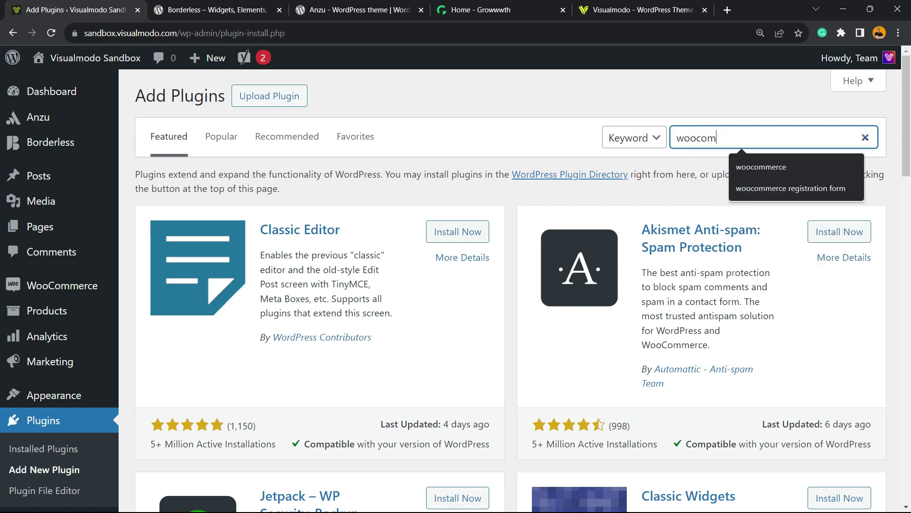
{"action": "type", "text": "merce e mai"}
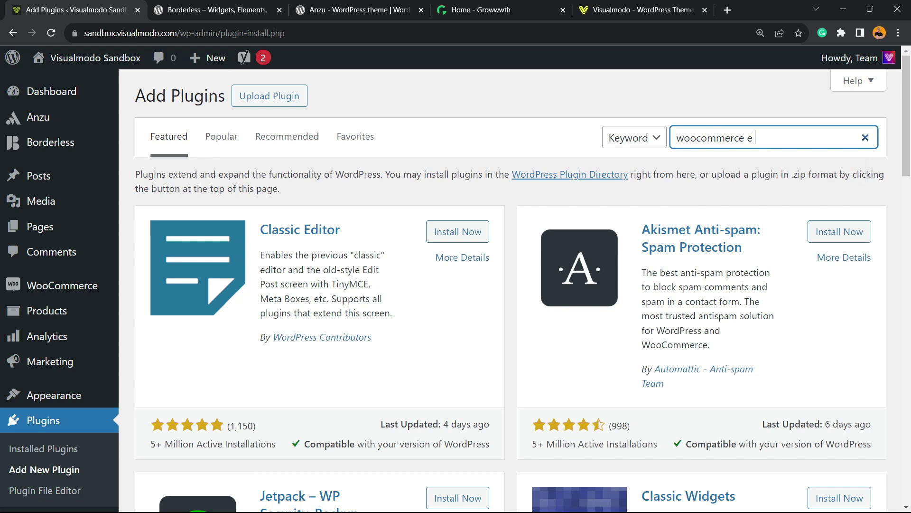
{"action": "type", "text": "l previr"}
{"action": "key", "text": "BackSpace"}
{"action": "type", "text": "ew"}
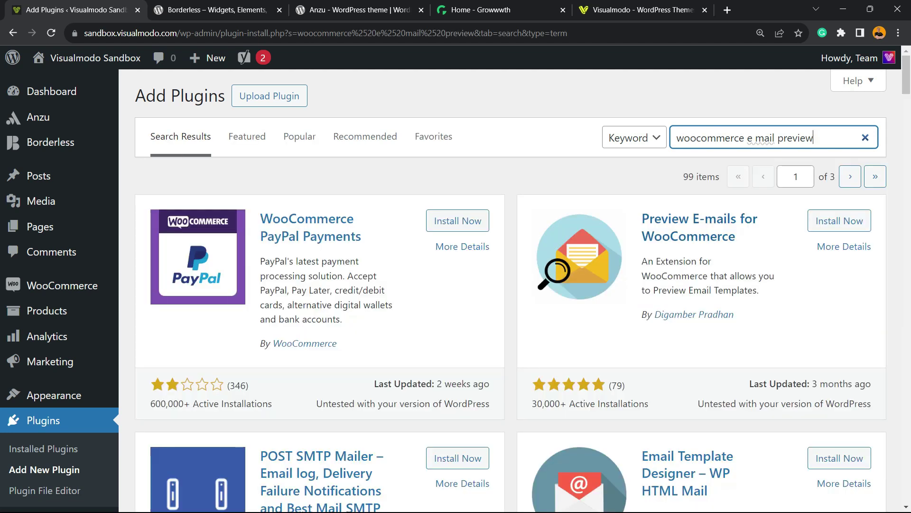
- Install and activate the Preview E-mails for WooCommerce plugin and find it among the installed plugins
{"action": "left_click_drag", "start_coordinate": [737, 236], "coordinate": [643, 219]}
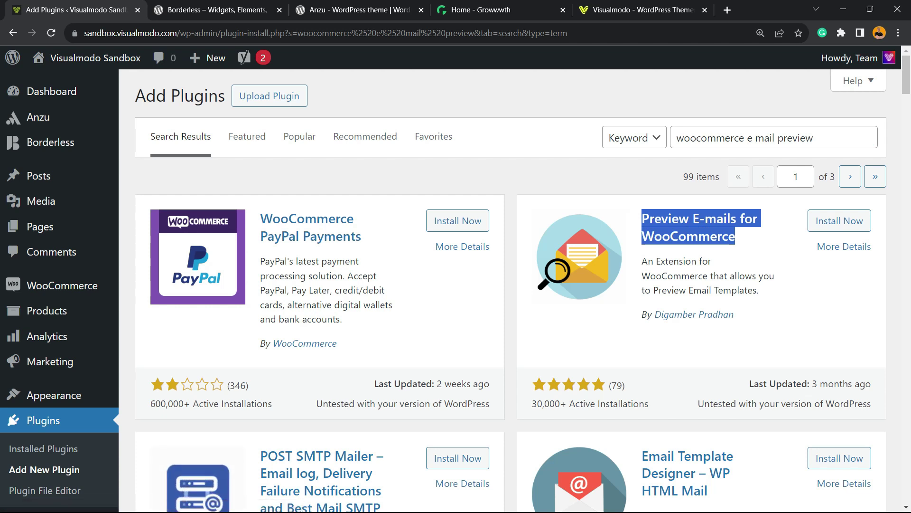
{"action": "left_click", "coordinate": [839, 220]}
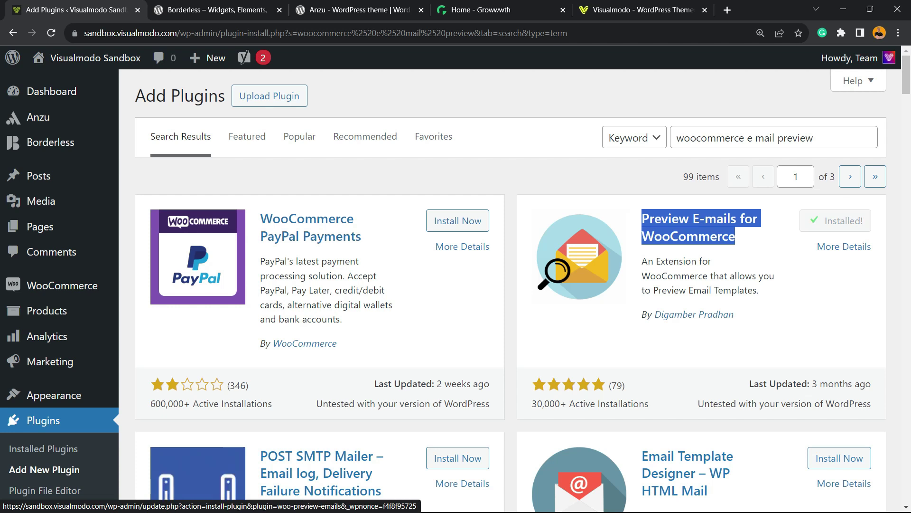
{"action": "left_click", "coordinate": [839, 221]}
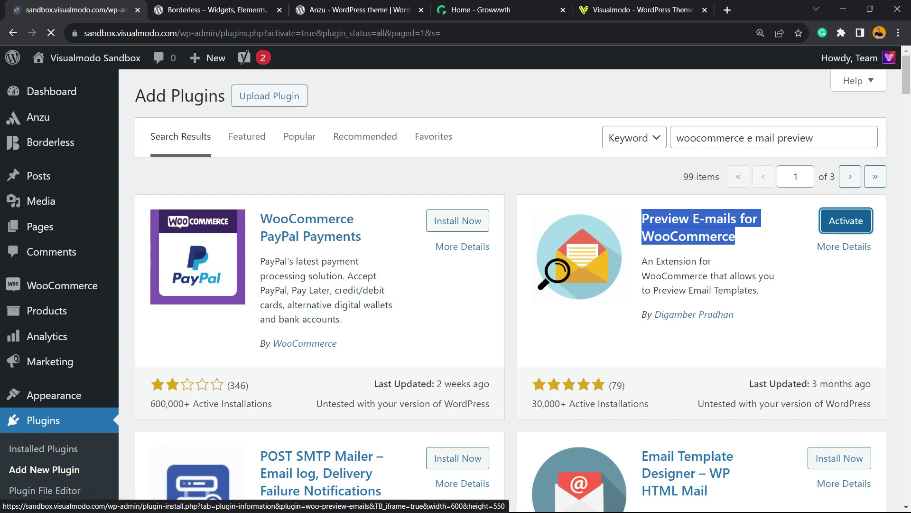
{"action": "scroll", "coordinate": [510, 289], "scroll_direction": "down", "scroll_amount": 5}
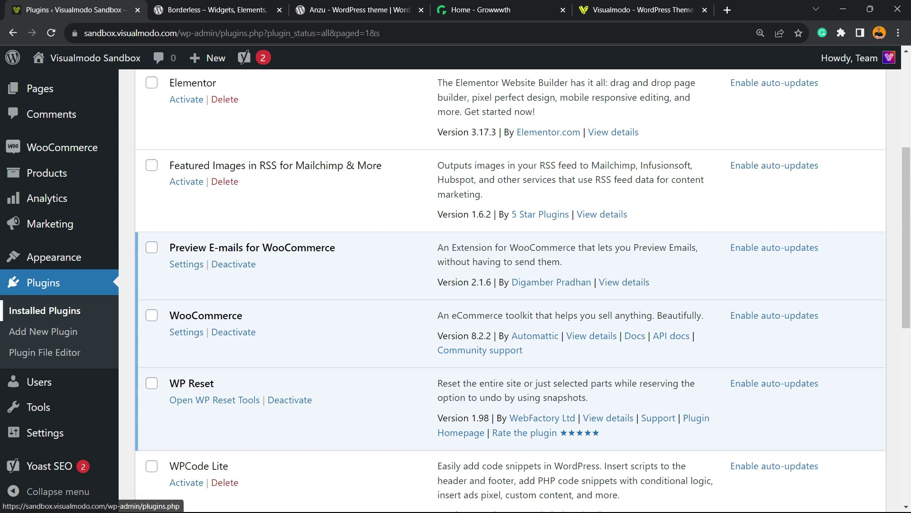
- Open the WooCommerce email preview page, look through the available email types and choose New order
{"action": "mouse_move", "coordinate": [62, 147]}
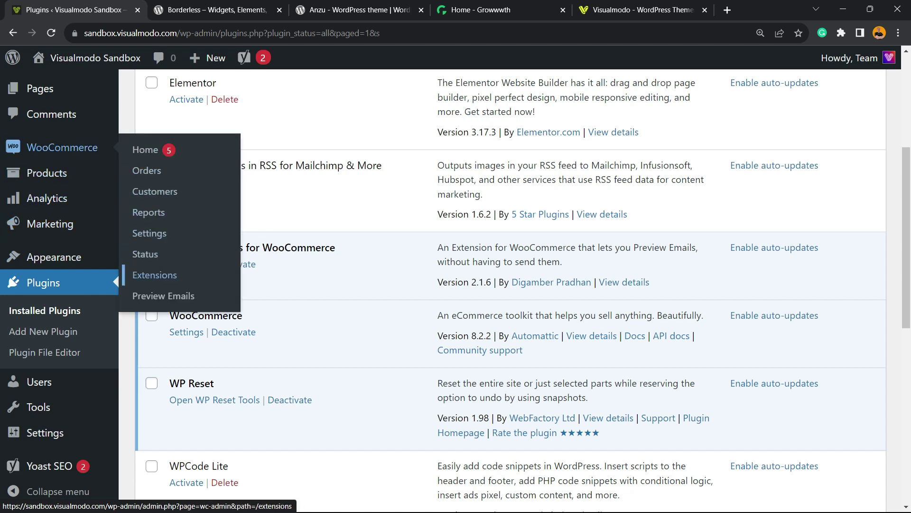
{"action": "left_click", "coordinate": [165, 297]}
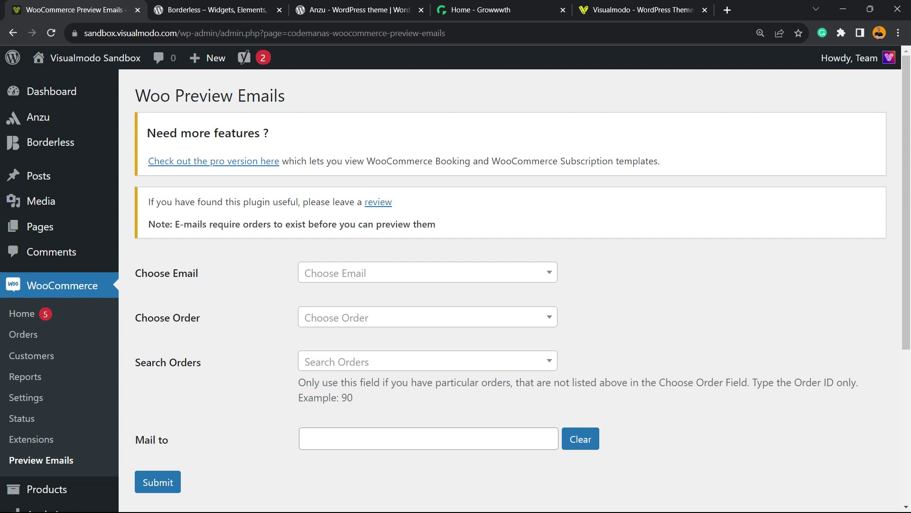
{"action": "left_click", "coordinate": [356, 274]}
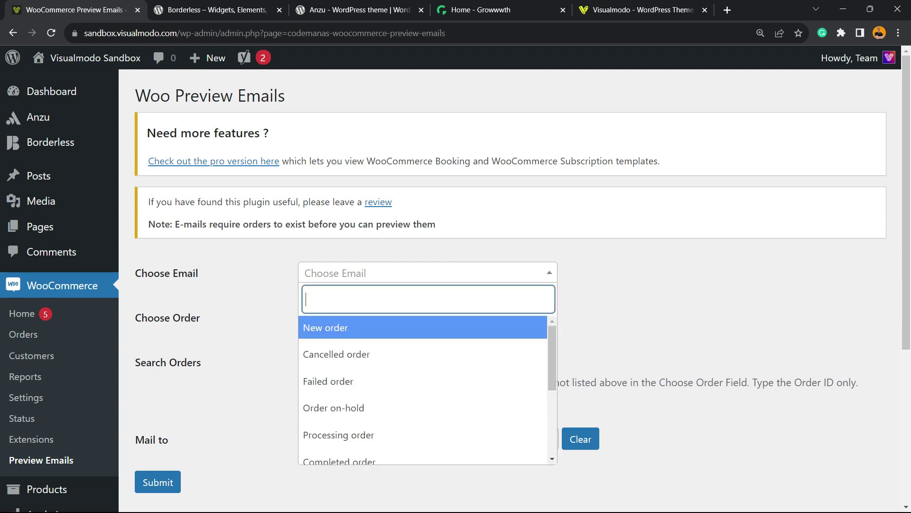
{"action": "key", "text": "Down"}
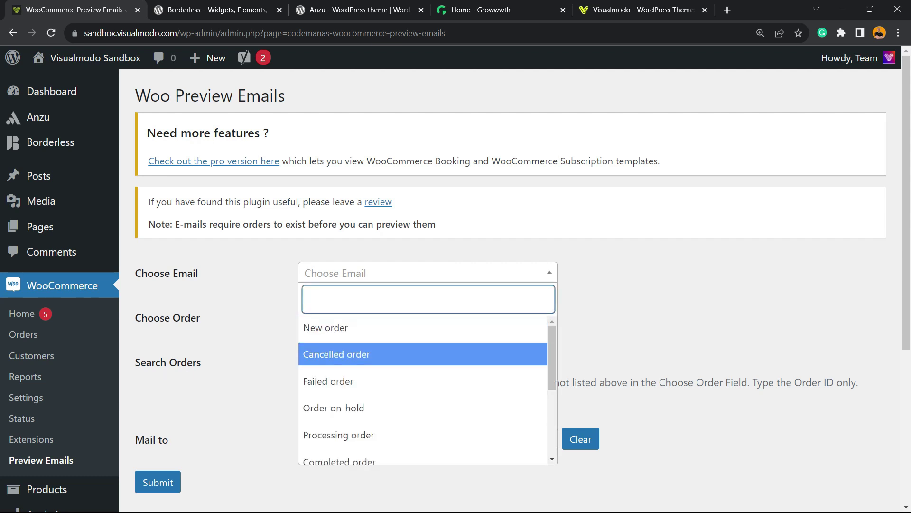
{"action": "key", "text": "Down"}
{"action": "key", "text": "Down"}
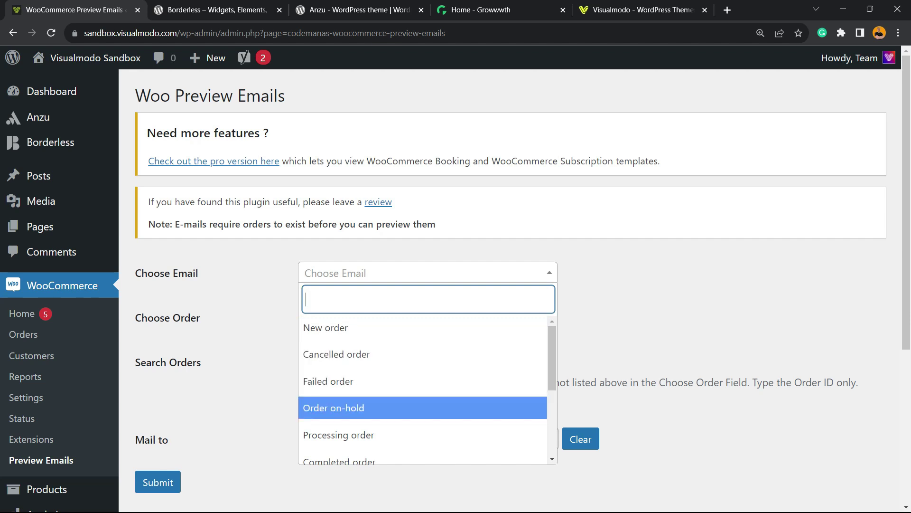
{"action": "scroll", "coordinate": [422, 368], "scroll_direction": "down", "scroll_amount": 3}
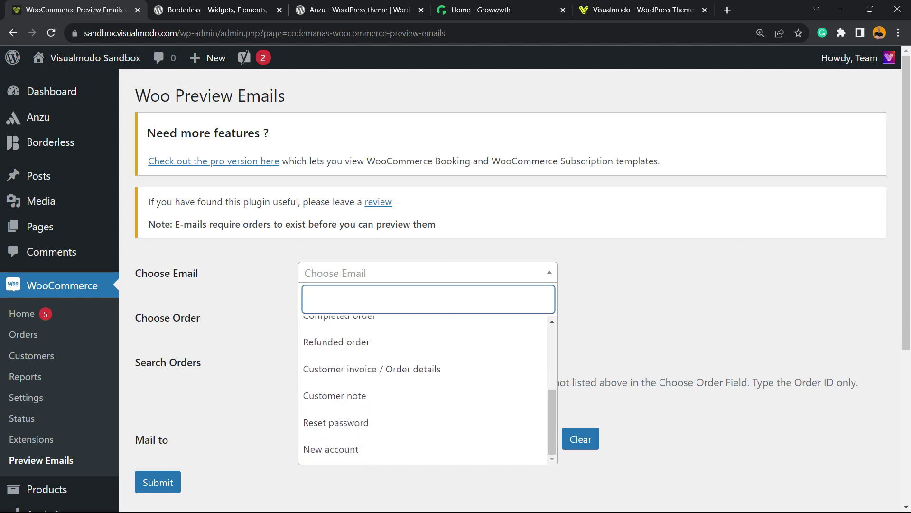
{"action": "scroll", "coordinate": [422, 381], "scroll_direction": "up", "scroll_amount": 3}
{"action": "key", "text": "Up"}
{"action": "key", "text": "Up"}
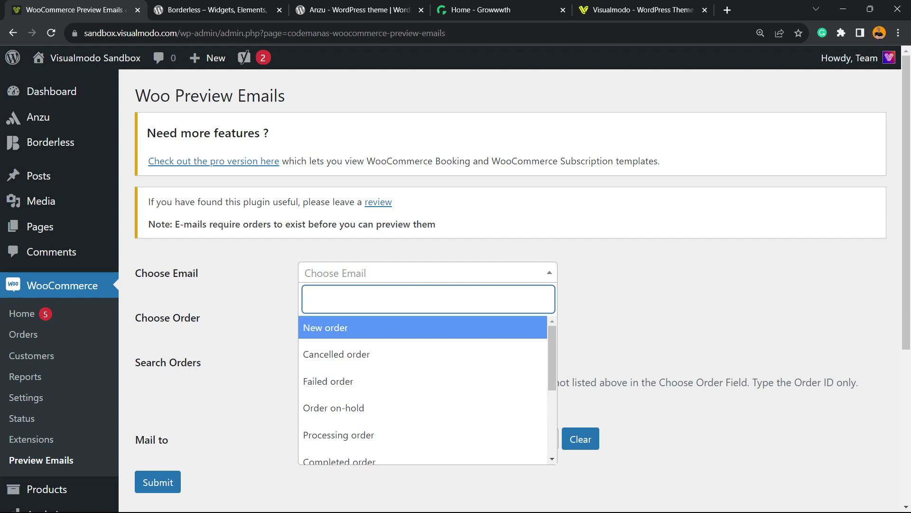
{"action": "key", "text": "Return"}
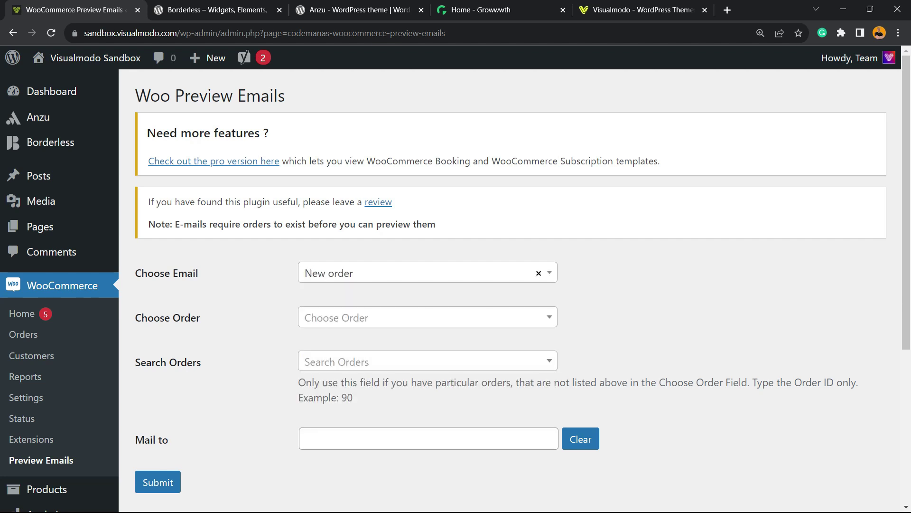
- Choose the newly created order, fill in the contact e-mail as the mail recipient and submit the preview
{"action": "left_click", "coordinate": [362, 317]}
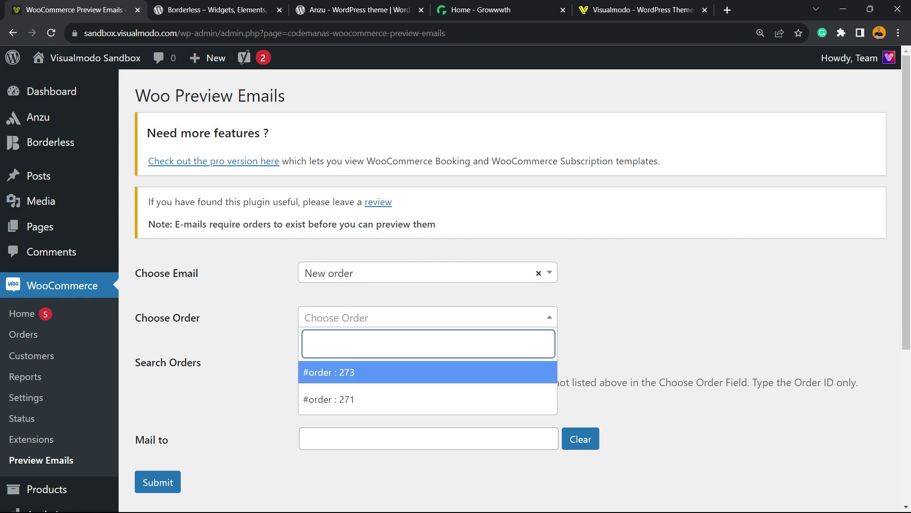
{"action": "key", "text": "Return"}
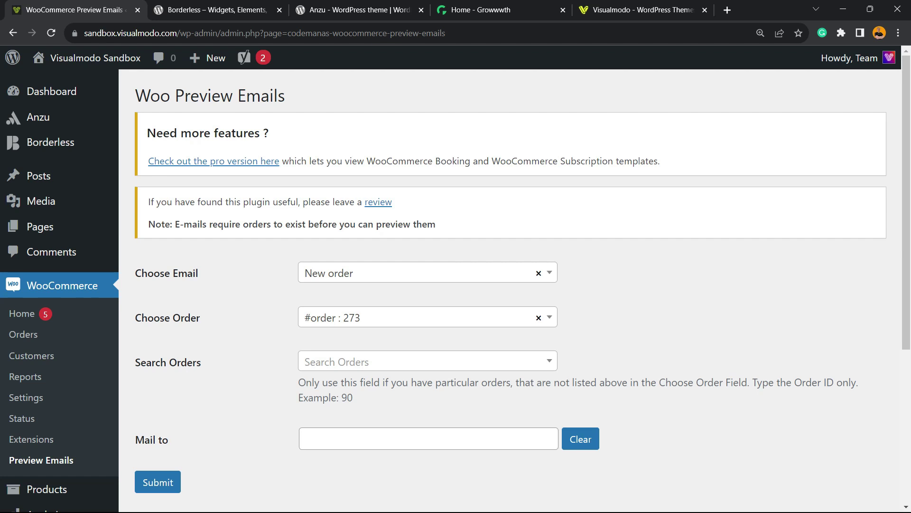
{"action": "scroll", "coordinate": [511, 289], "scroll_direction": "down", "scroll_amount": 3}
{"action": "left_click", "coordinate": [428, 320]}
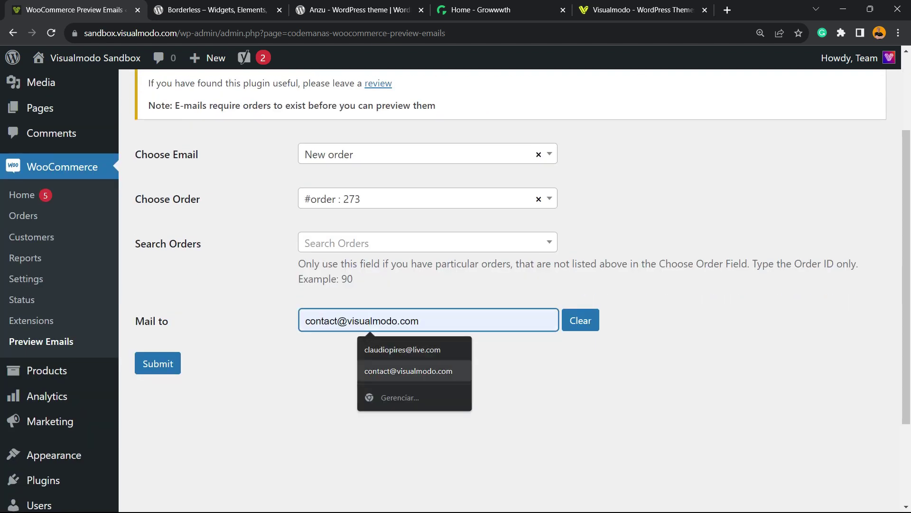
{"action": "left_click", "coordinate": [407, 370]}
{"action": "left_click", "coordinate": [406, 399]}
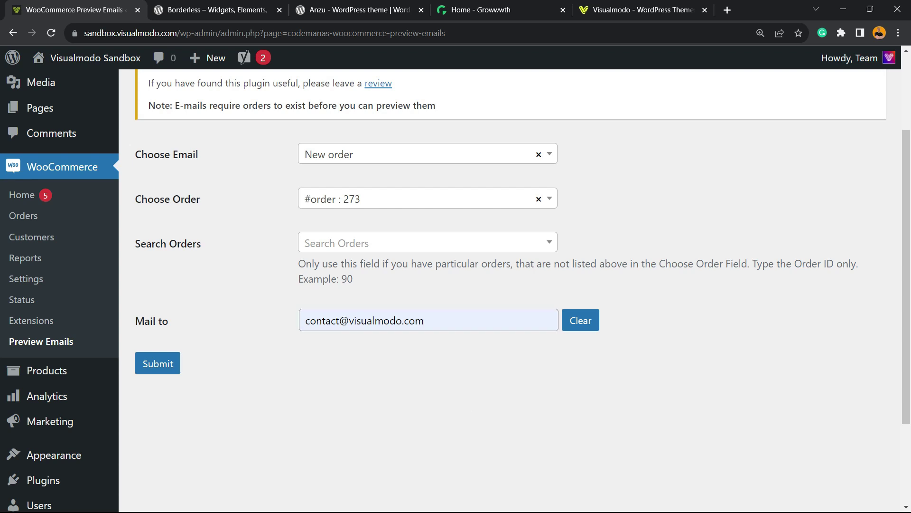
{"action": "left_click", "coordinate": [157, 363]}
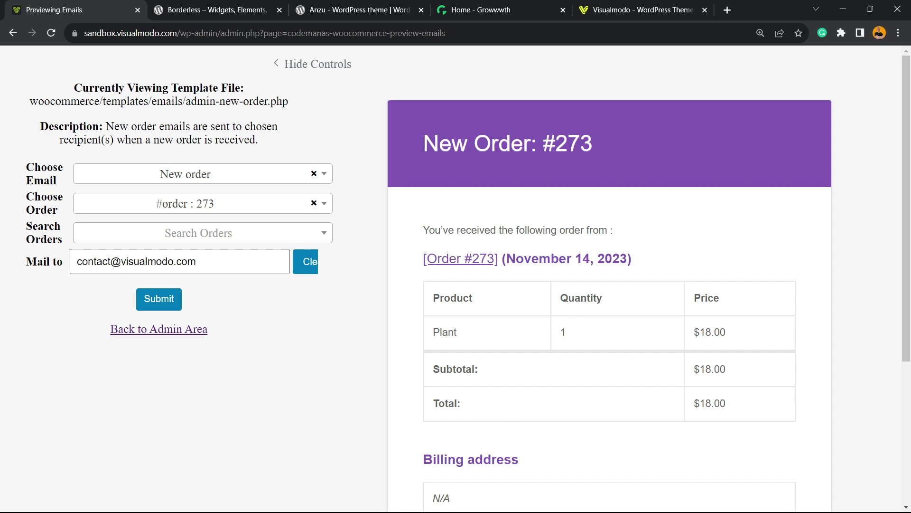
- Examine the full New order email preview, from its order table and billing address to the footer
{"action": "scroll", "coordinate": [456, 280], "scroll_direction": "down", "scroll_amount": 5}
{"action": "scroll", "coordinate": [455, 280], "scroll_direction": "up", "scroll_amount": 5}
{"action": "scroll", "coordinate": [456, 281], "scroll_direction": "down", "scroll_amount": 1}
{"action": "scroll", "coordinate": [455, 280], "scroll_direction": "down", "scroll_amount": 5}
{"action": "scroll", "coordinate": [456, 280], "scroll_direction": "up", "scroll_amount": 6}
{"action": "key", "text": "Return"}
{"action": "scroll", "coordinate": [610, 279], "scroll_direction": "down", "scroll_amount": 5}
{"action": "scroll", "coordinate": [610, 279], "scroll_direction": "up", "scroll_amount": 5}
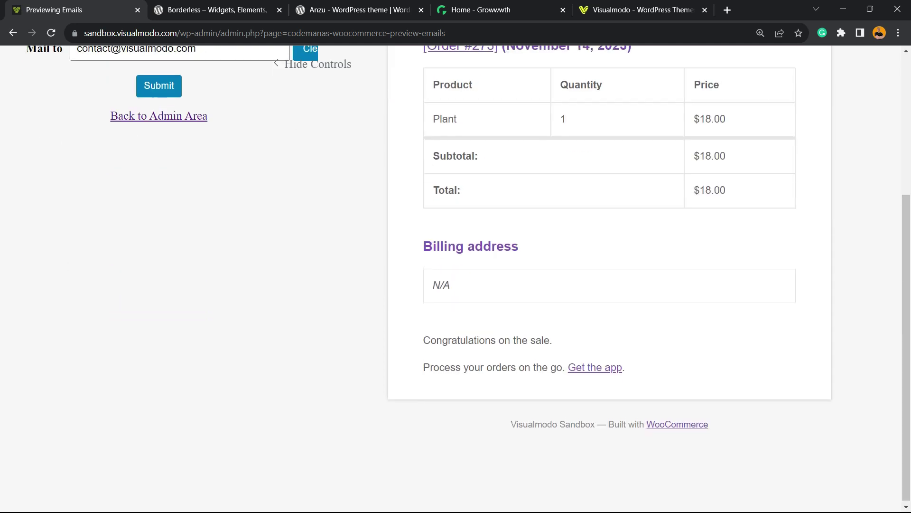
- Preview the Cancelled order email for the same order, followed by the New account email
{"action": "left_click", "coordinate": [198, 173]}
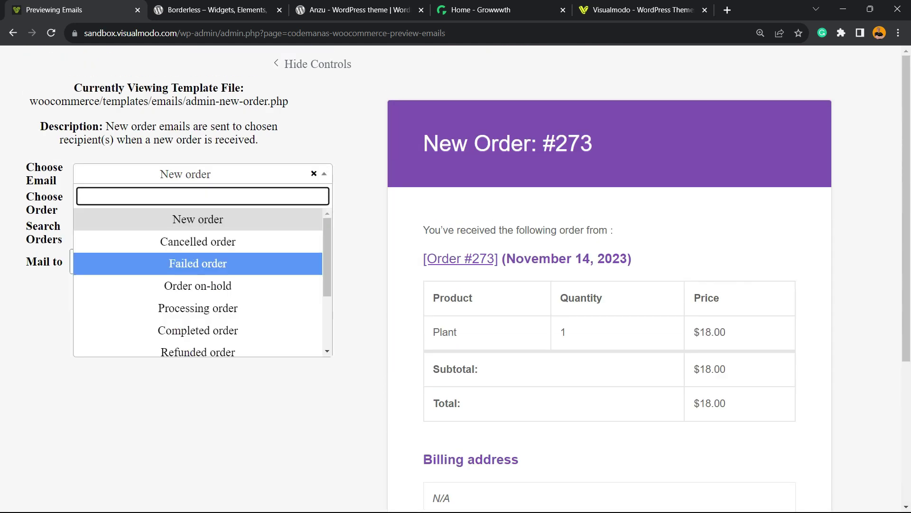
{"action": "left_click", "coordinate": [197, 241]}
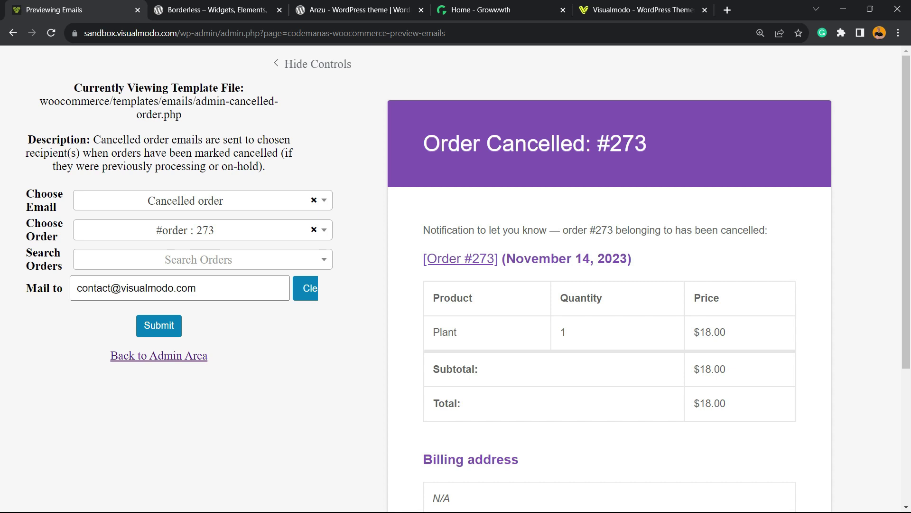
{"action": "left_click", "coordinate": [199, 200]}
{"action": "scroll", "coordinate": [199, 312], "scroll_direction": "down", "scroll_amount": 3}
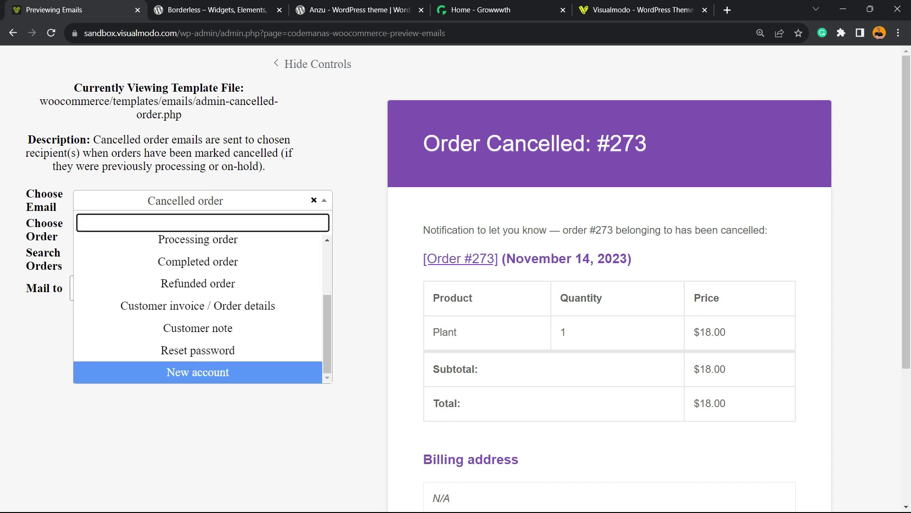
{"action": "left_click", "coordinate": [199, 373]}
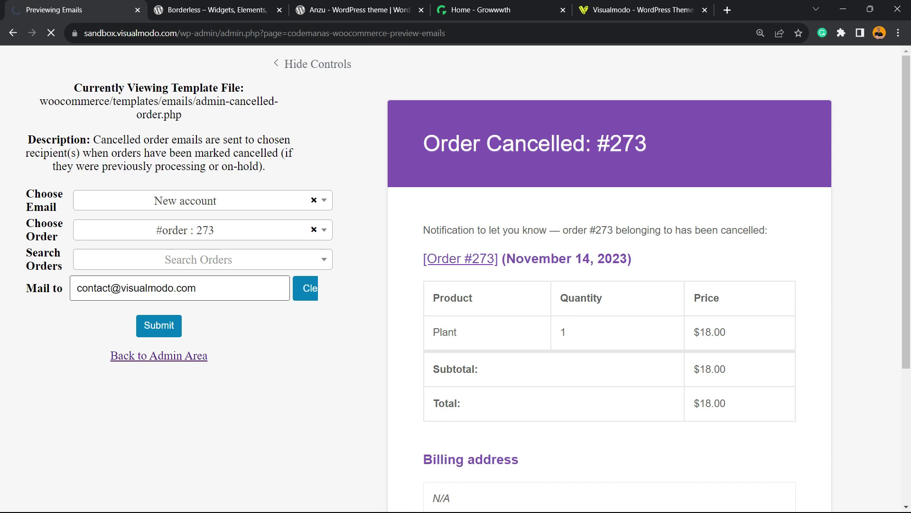
- Preview the Reset password email and the Customer note email
{"action": "left_click", "coordinate": [199, 200]}
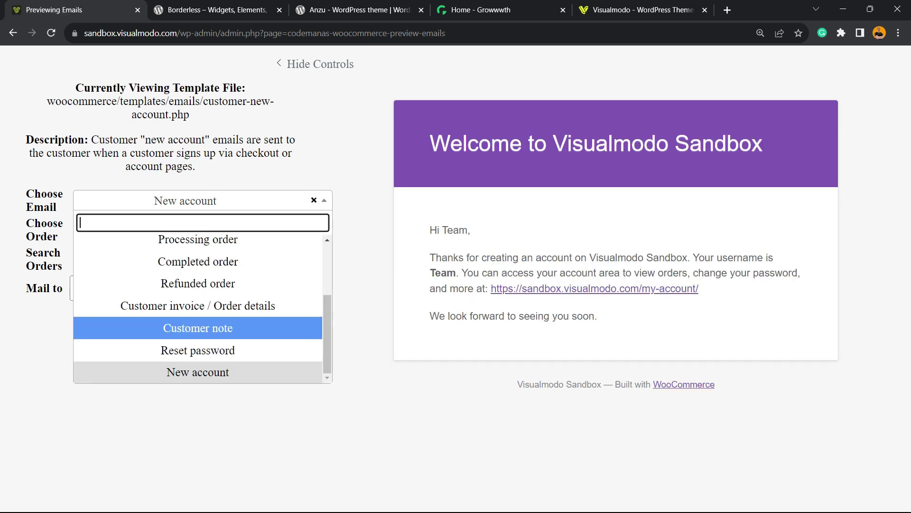
{"action": "left_click", "coordinate": [198, 351]}
{"action": "left_click", "coordinate": [160, 326]}
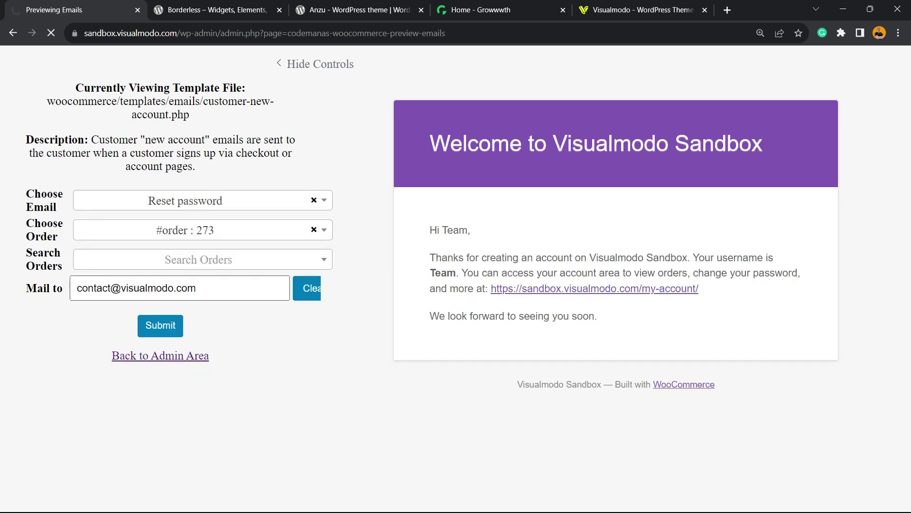
{"action": "left_click", "coordinate": [198, 187]}
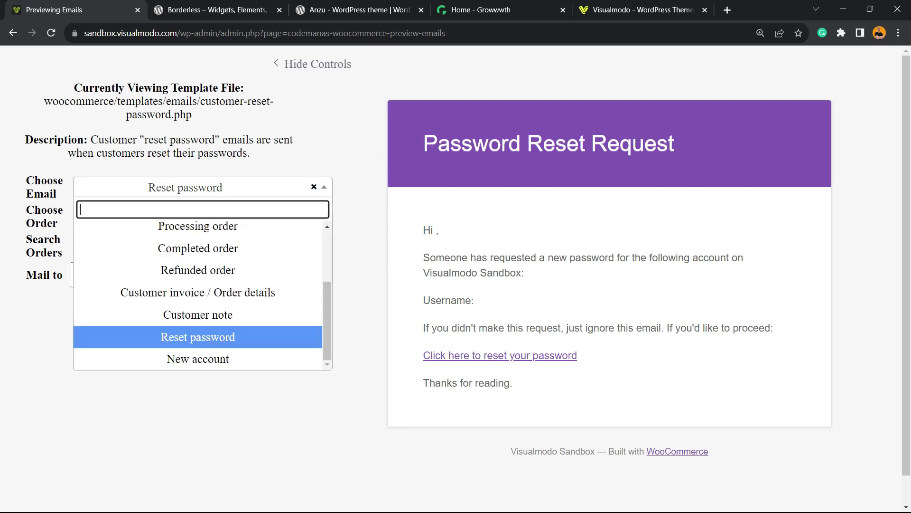
{"action": "key", "text": "Up"}
{"action": "key", "text": "Return"}
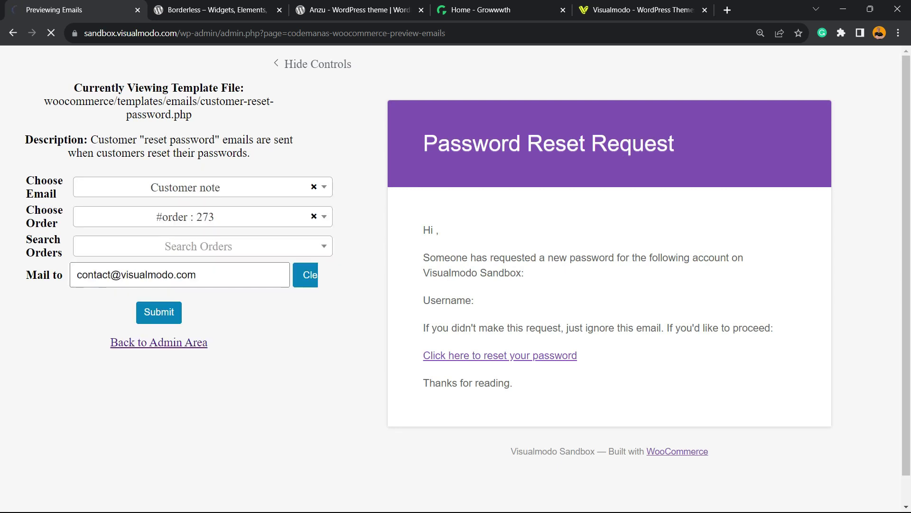
{"action": "left_click", "coordinate": [180, 261]}
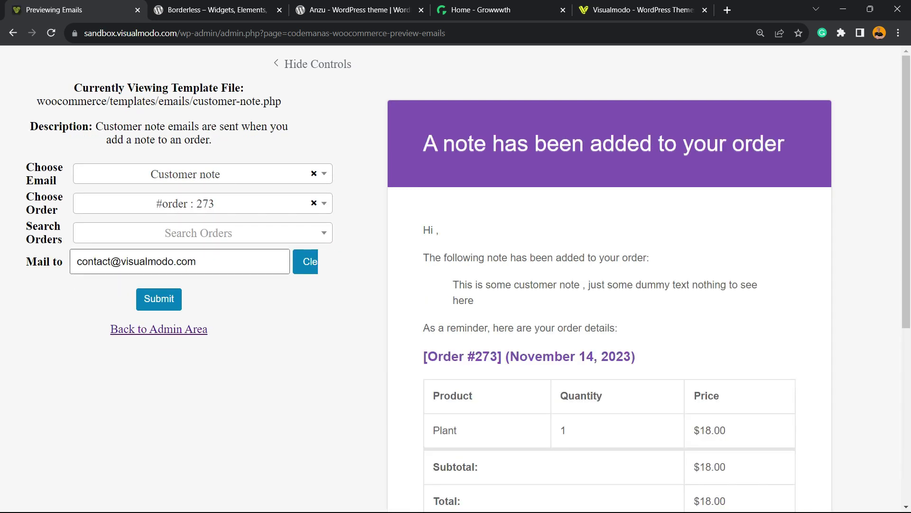
- Preview the Customer invoice / Order details email and the Refunded order email for the same order
{"action": "left_click", "coordinate": [198, 174]}
{"action": "key", "text": "Return"}
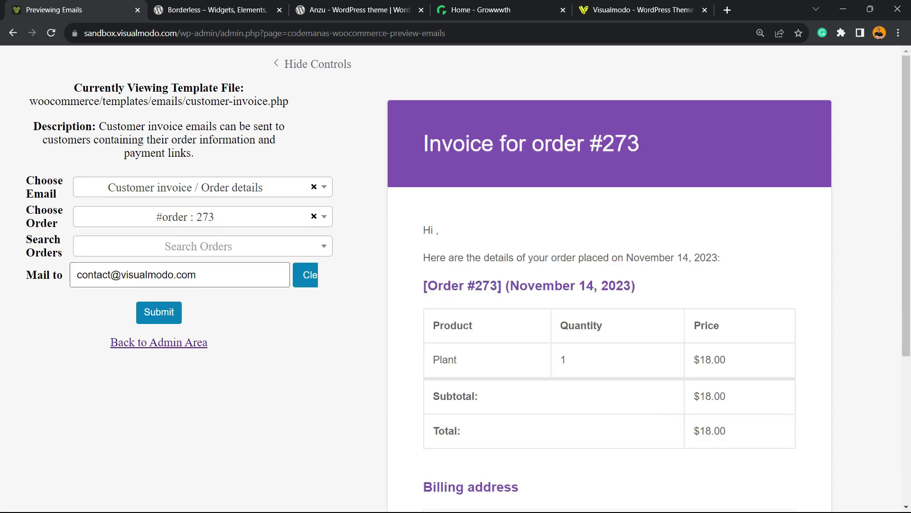
{"action": "scroll", "coordinate": [609, 275], "scroll_direction": "down", "scroll_amount": 5}
{"action": "scroll", "coordinate": [456, 276], "scroll_direction": "up", "scroll_amount": 5}
{"action": "key", "text": "Return"}
{"action": "key", "text": "Up"}
{"action": "key", "text": "Return"}
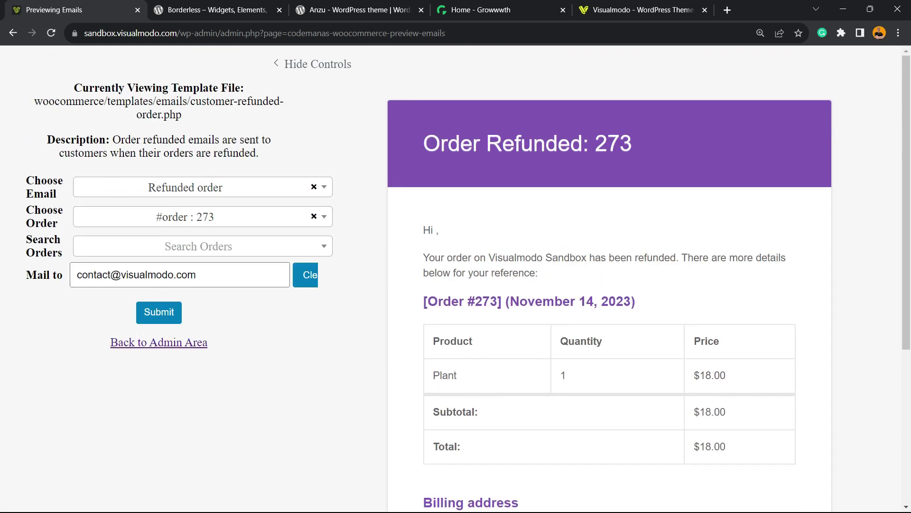
- Preview the Completed order email and the Processing order email for the same order
{"action": "left_click", "coordinate": [203, 187]}
{"action": "left_click", "coordinate": [197, 344]}
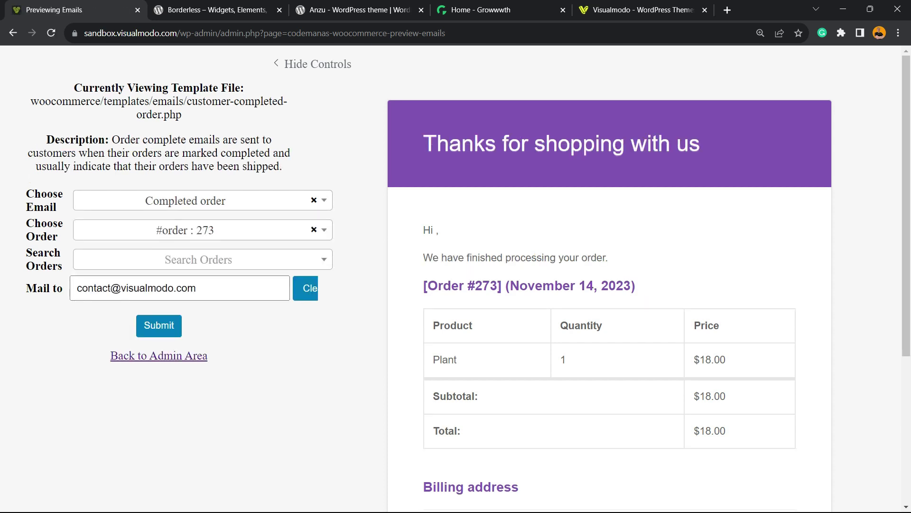
{"action": "key", "text": "Return"}
{"action": "key", "text": "Up"}
{"action": "key", "text": "Up"}
{"action": "key", "text": "Up"}
{"action": "key", "text": "Down"}
{"action": "key", "text": "Down"}
{"action": "key", "text": "Return"}
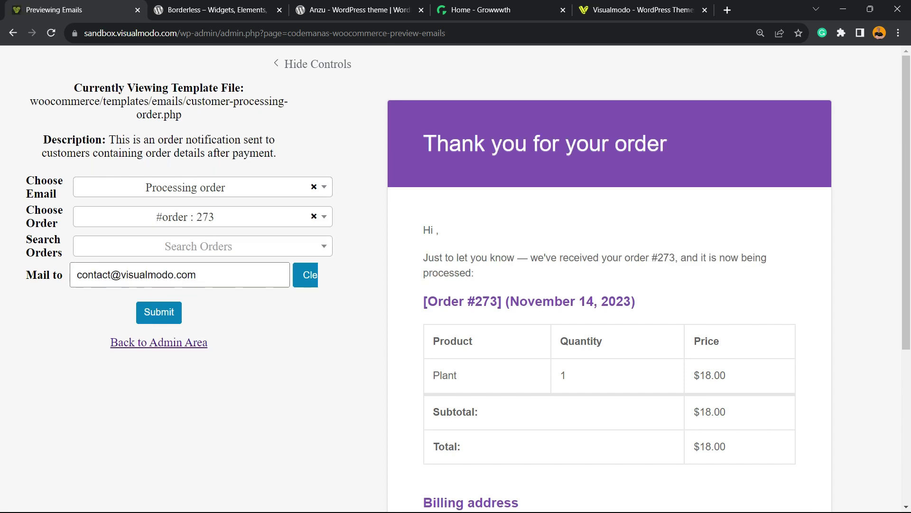
- Preview the Order on-hold email and the Failed order email for the same order
{"action": "key", "text": "Return"}
{"action": "key", "text": "Up"}
{"action": "key", "text": "Return"}
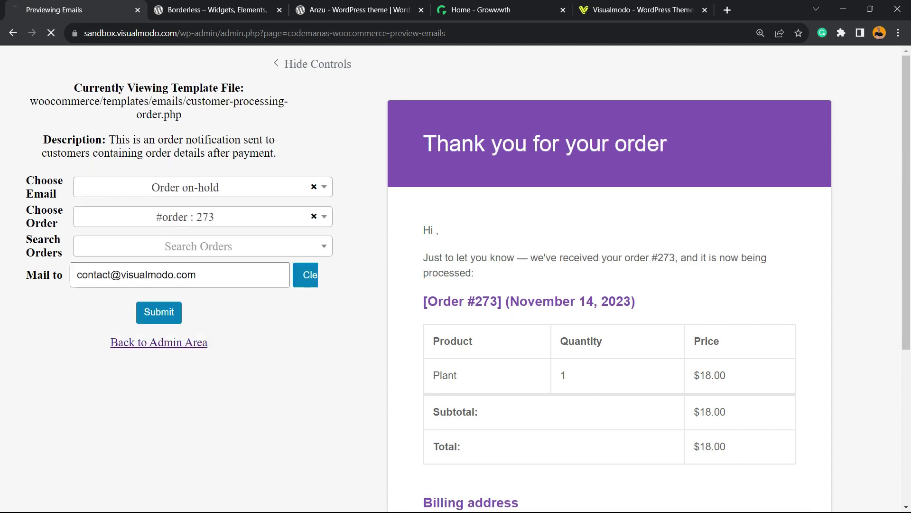
{"action": "key", "text": "Return"}
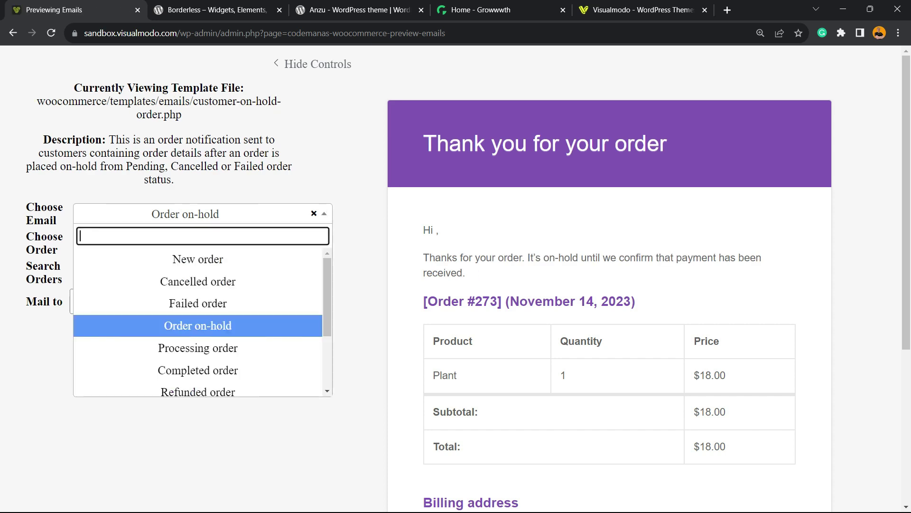
{"action": "key", "text": "Up"}
{"action": "key", "text": "Return"}
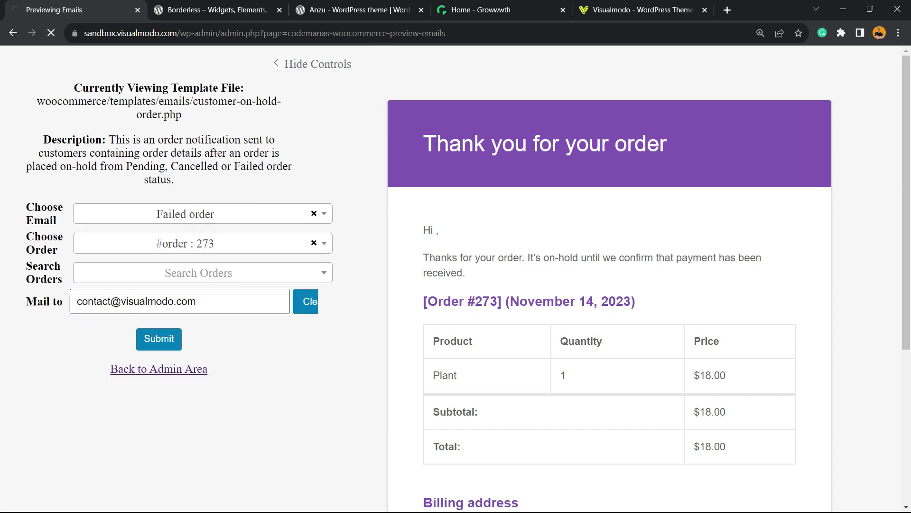
- Switch the preview from the Failed order email back to the Cancelled order email
{"action": "key", "text": "Return"}
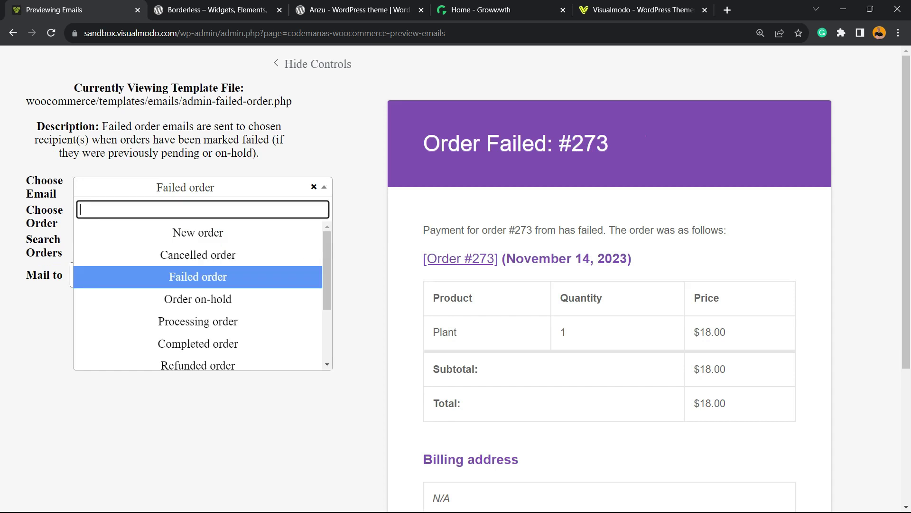
{"action": "key", "text": "Up"}
{"action": "key", "text": "Up"}
{"action": "key", "text": "Down"}
{"action": "key", "text": "Return"}
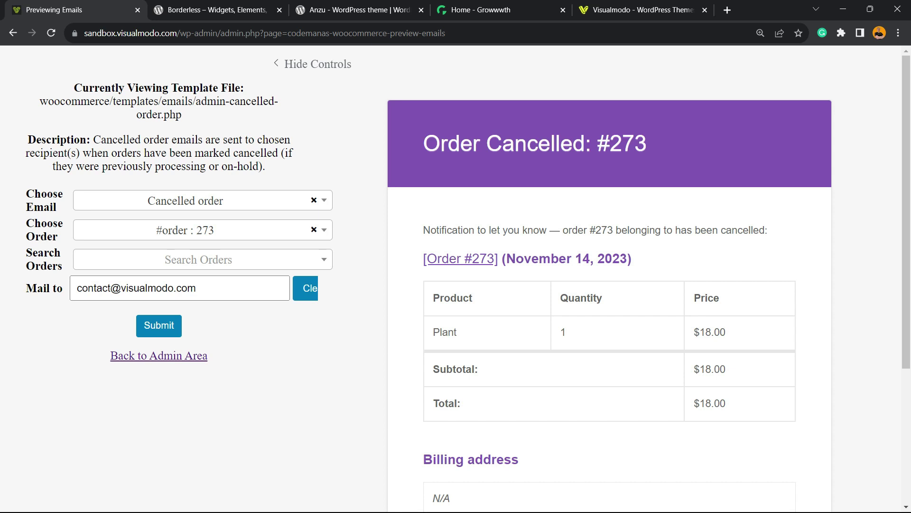
- Highlight the title on the Borderless plugin page at WordPress.org and switch to the Anzu theme page
{"action": "left_click", "coordinate": [223, 7]}
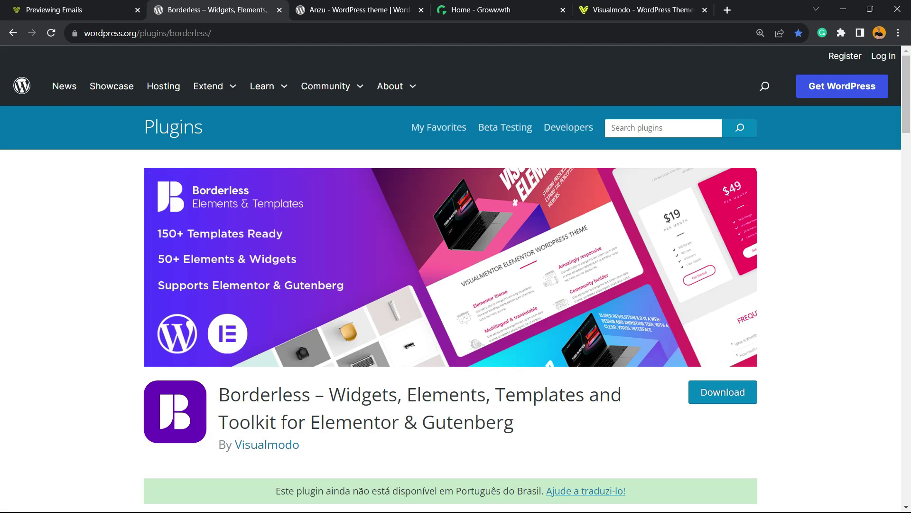
{"action": "triple_click", "coordinate": [249, 394]}
{"action": "left_click", "coordinate": [249, 395]}
{"action": "triple_click", "coordinate": [249, 394]}
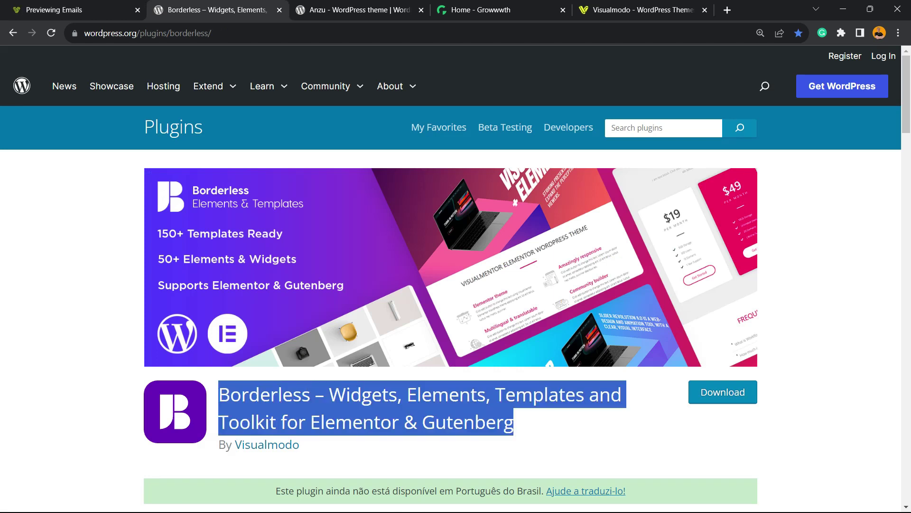
{"action": "double_click", "coordinate": [363, 395]}
{"action": "left_click", "coordinate": [449, 394]}
{"action": "triple_click", "coordinate": [449, 394]}
{"action": "left_click", "coordinate": [332, 9]}
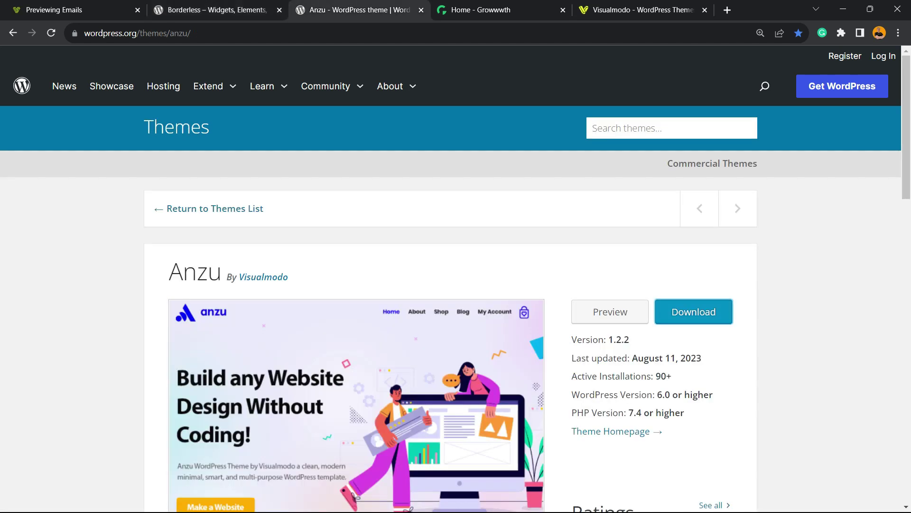
- Highlight the theme title and author on the Anzu page at WordPress.org and switch to the Growwwth home page
{"action": "triple_click", "coordinate": [196, 272]}
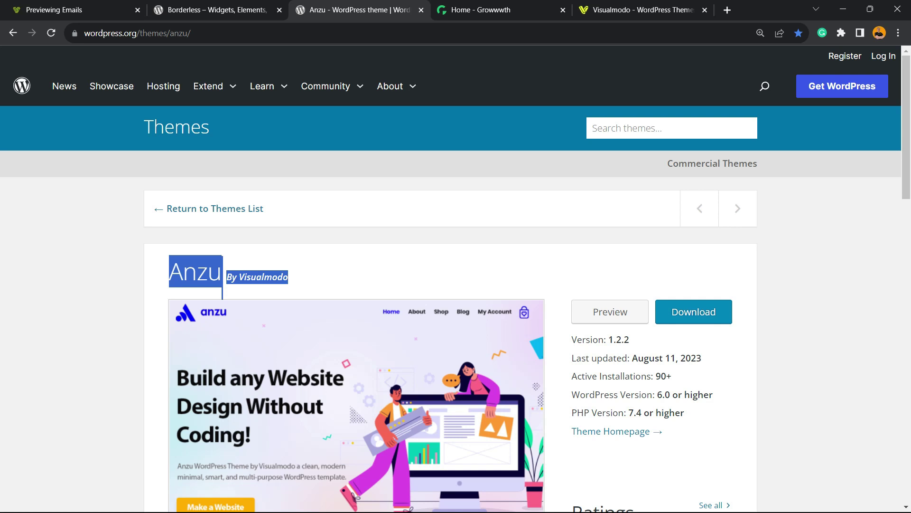
{"action": "key", "text": "ctrl+Tab"}
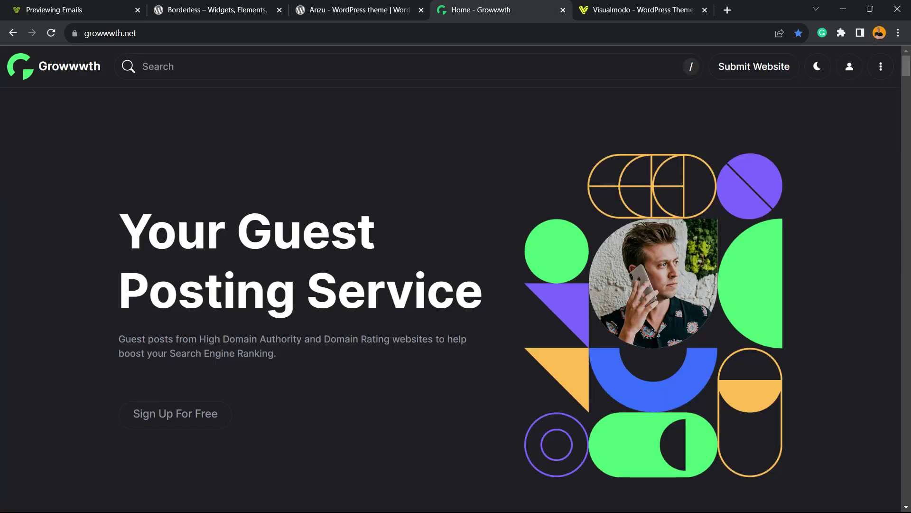
- Highlight the growwwth domain name in the page address and look through the websites listed on the Growwwth home page
{"action": "double_click", "coordinate": [114, 33]}
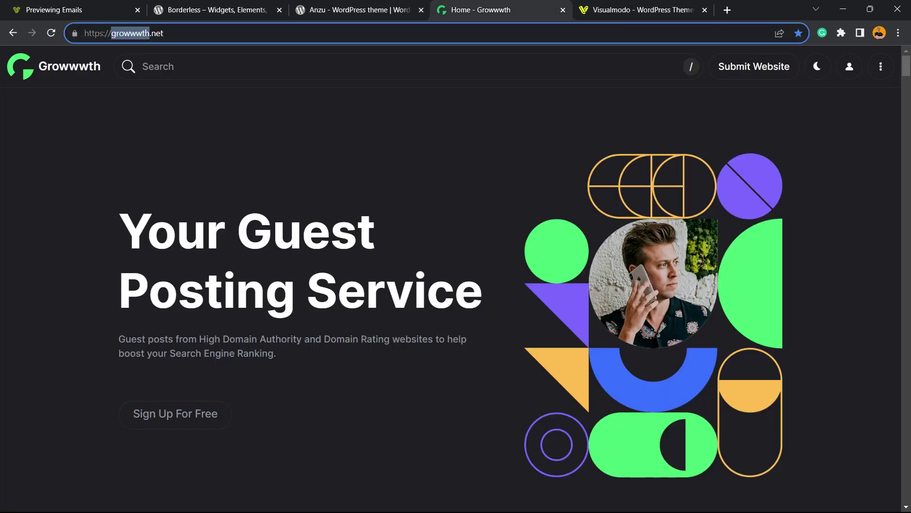
{"action": "scroll", "coordinate": [456, 299], "scroll_direction": "down", "scroll_amount": 8}
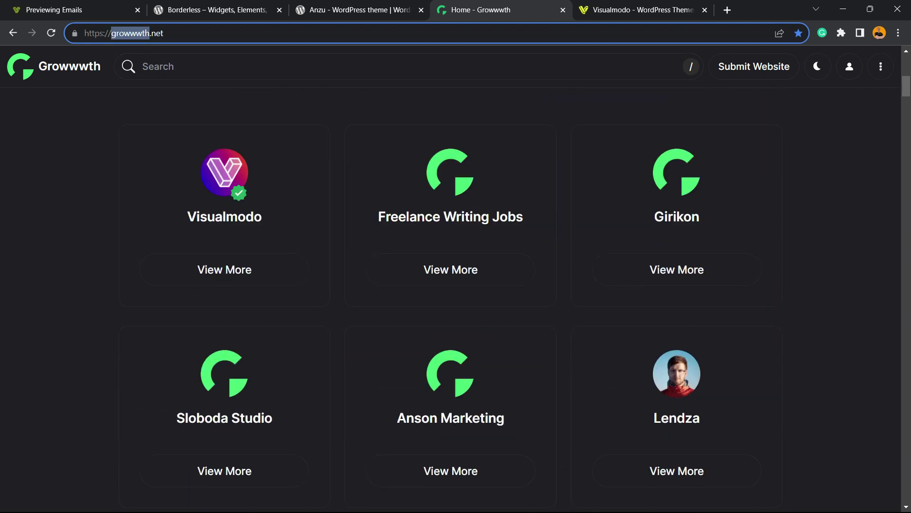
{"action": "scroll", "coordinate": [225, 190], "scroll_direction": "down", "scroll_amount": 10}
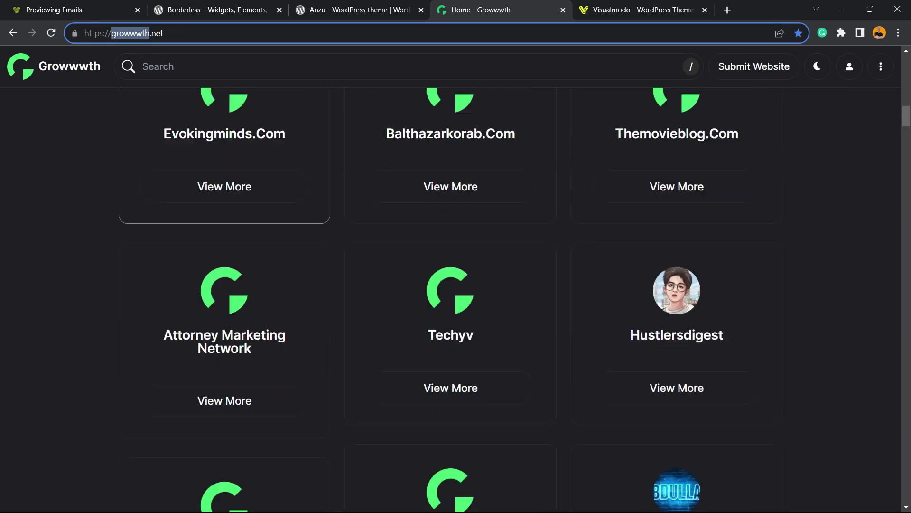
{"action": "scroll", "coordinate": [225, 189], "scroll_direction": "down", "scroll_amount": 20}
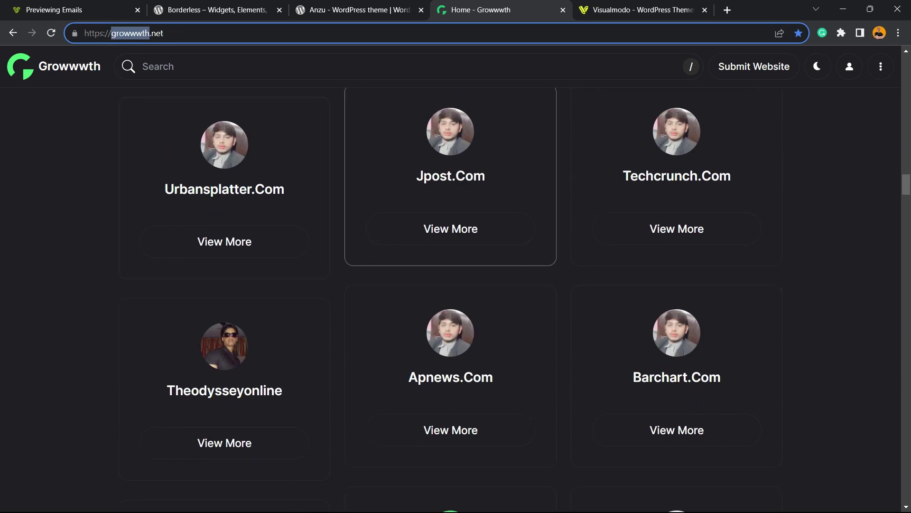
{"action": "scroll", "coordinate": [456, 285], "scroll_direction": "down", "scroll_amount": 7}
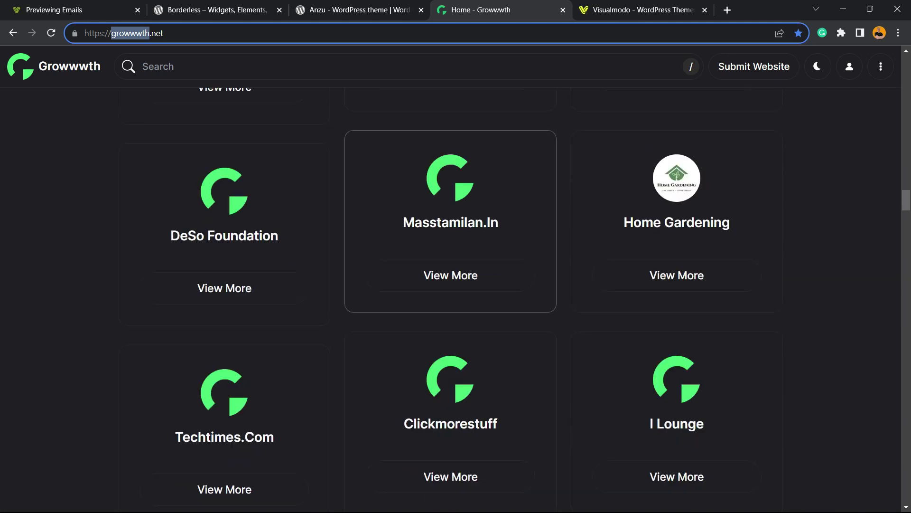
- Switch to the Visualmodo website, open its Templates Library and look through the website templates offered there
{"action": "key", "text": "ctrl+Tab"}
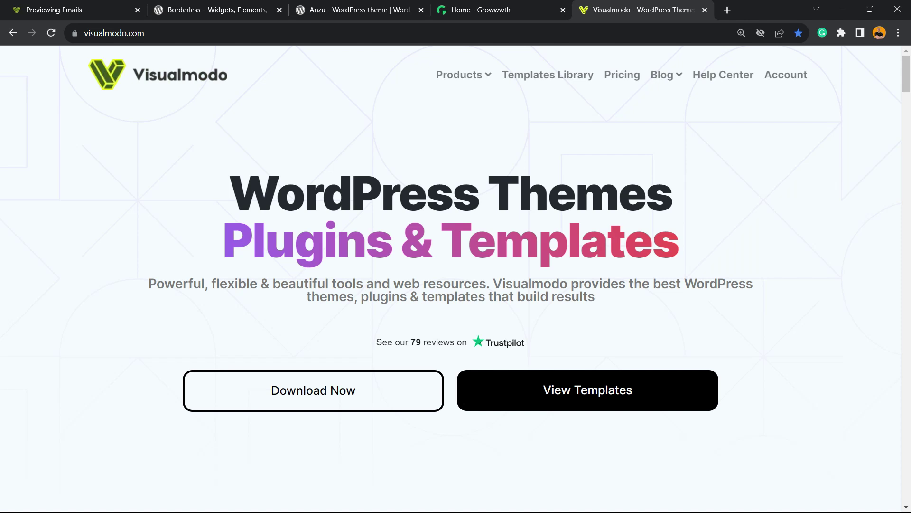
{"action": "left_click", "coordinate": [548, 74]}
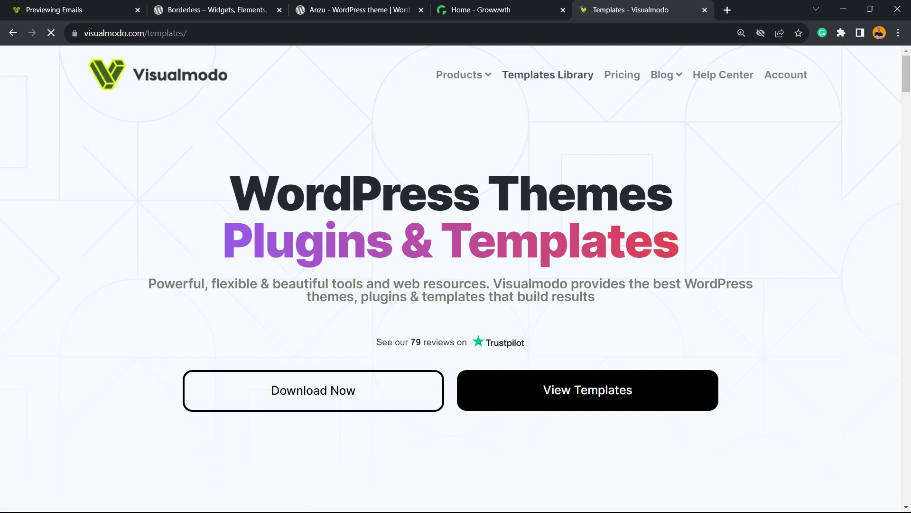
{"action": "scroll", "coordinate": [456, 285], "scroll_direction": "down", "scroll_amount": 10}
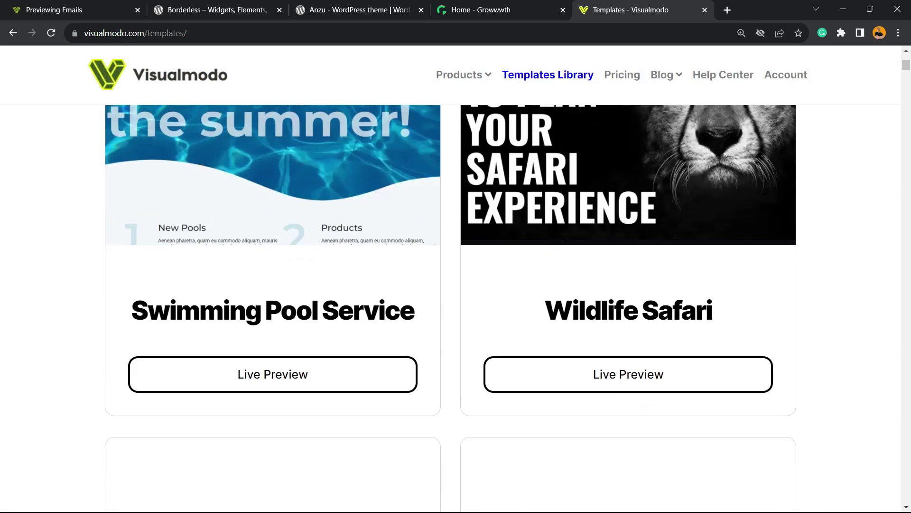
{"action": "scroll", "coordinate": [273, 333], "scroll_direction": "down", "scroll_amount": 11}
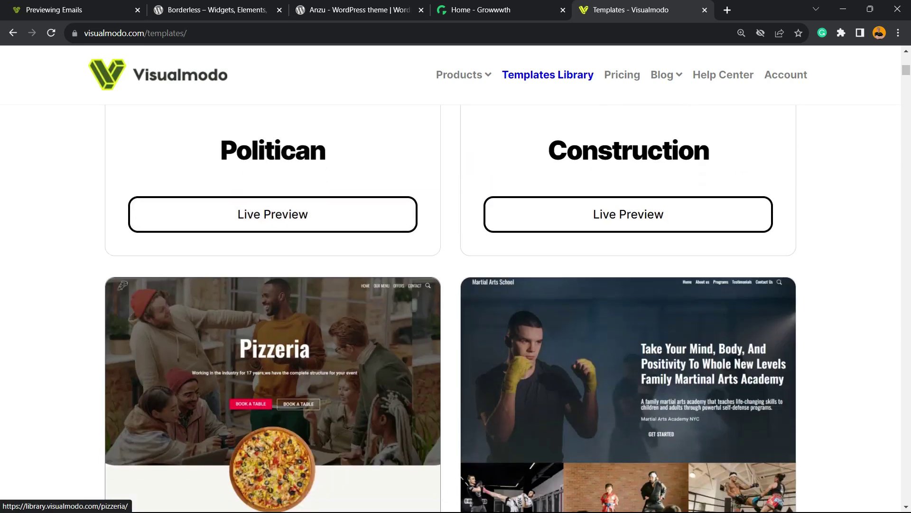
{"action": "scroll", "coordinate": [273, 333], "scroll_direction": "down", "scroll_amount": 18}
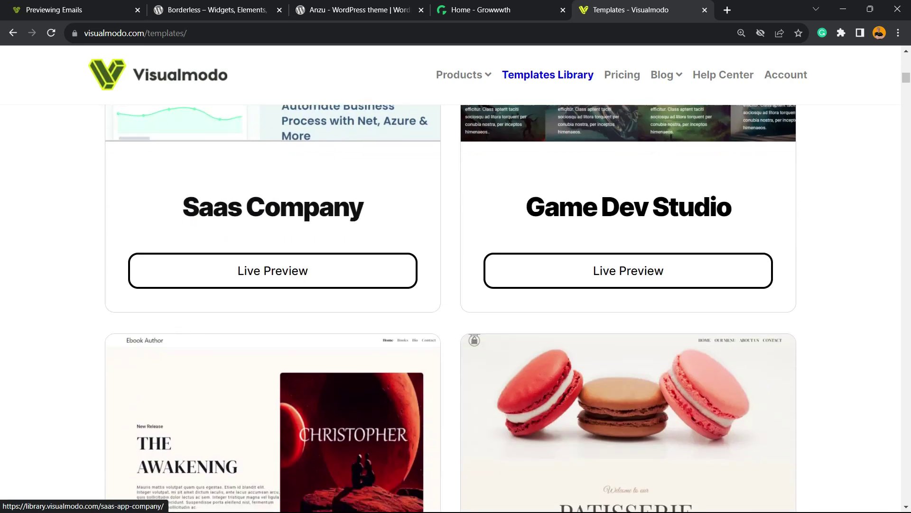
{"action": "scroll", "coordinate": [273, 332], "scroll_direction": "down", "scroll_amount": 20}
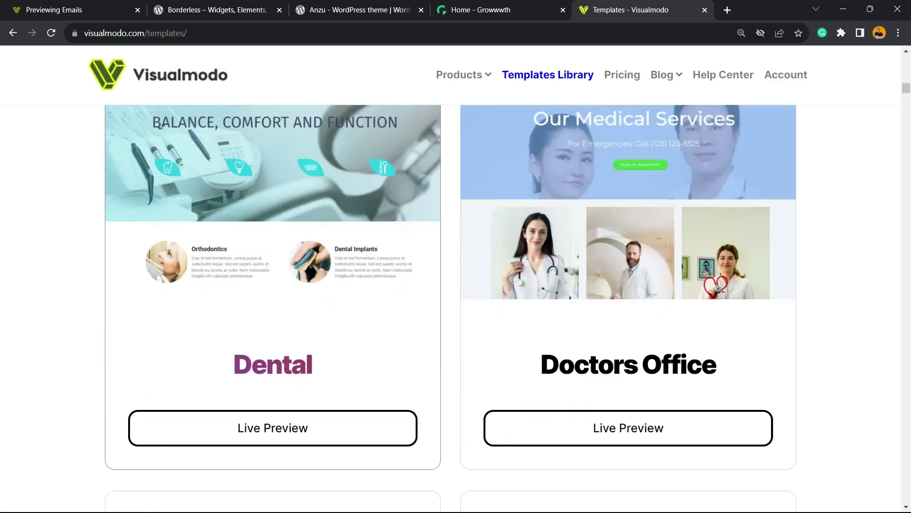
{"action": "scroll", "coordinate": [273, 333], "scroll_direction": "down", "scroll_amount": 20}
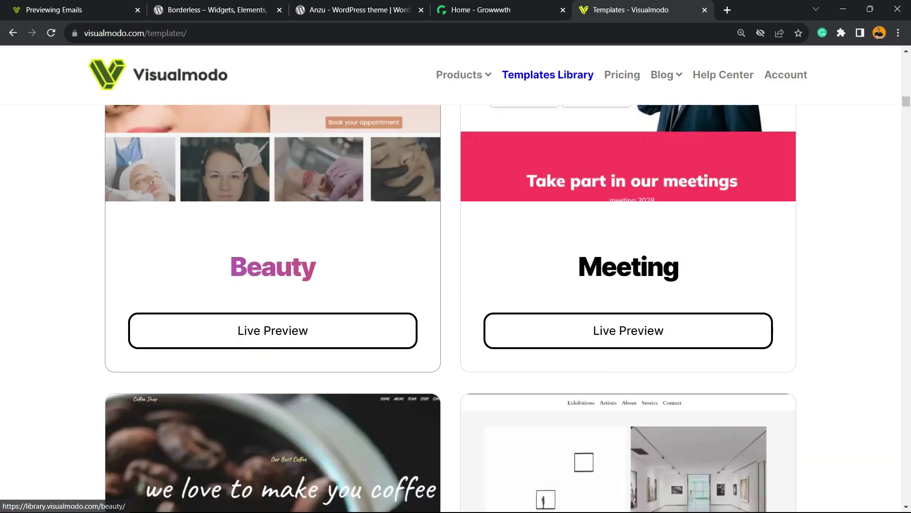
{"action": "scroll", "coordinate": [273, 332], "scroll_direction": "down", "scroll_amount": 20}
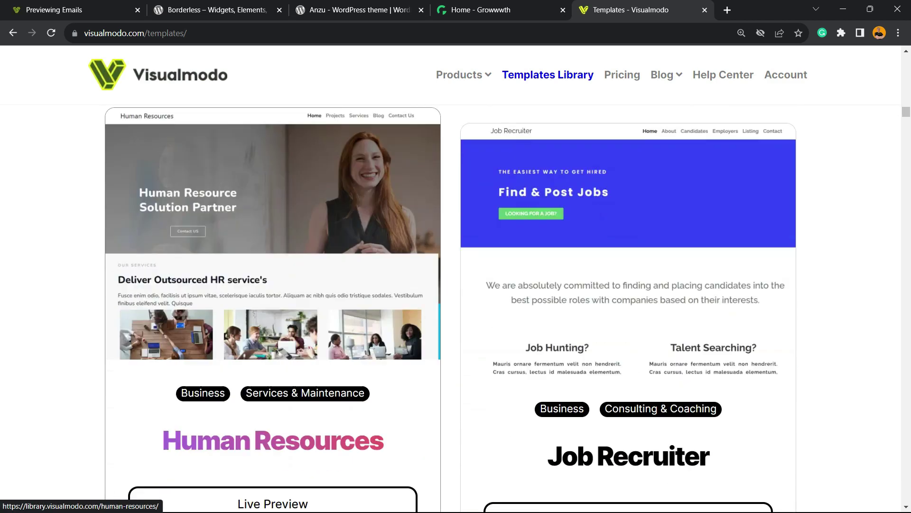
{"action": "scroll", "coordinate": [273, 332], "scroll_direction": "down", "scroll_amount": 20}
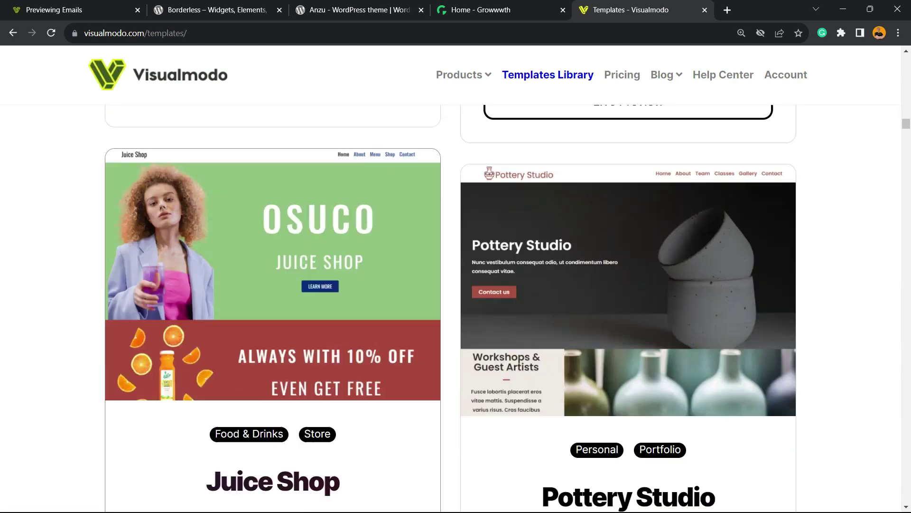
{"action": "scroll", "coordinate": [273, 332], "scroll_direction": "down", "scroll_amount": 20}
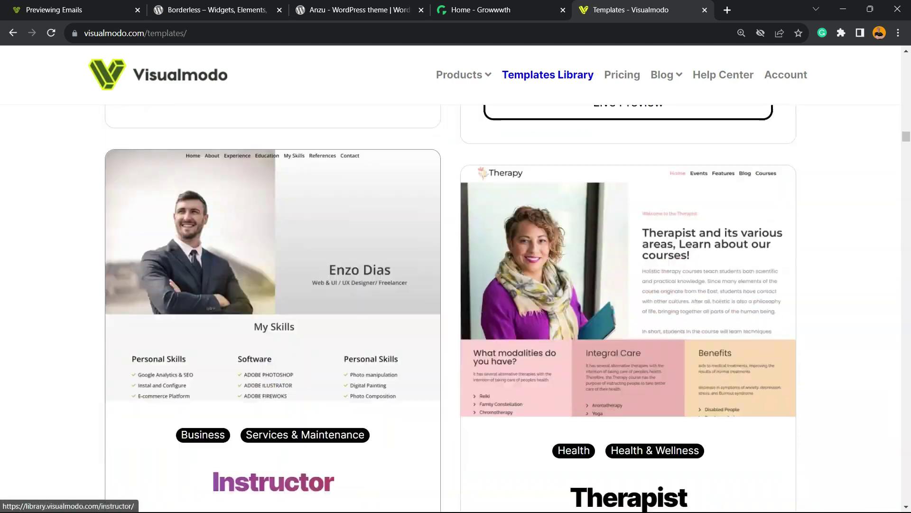
{"action": "scroll", "coordinate": [273, 332], "scroll_direction": "down", "scroll_amount": 20}
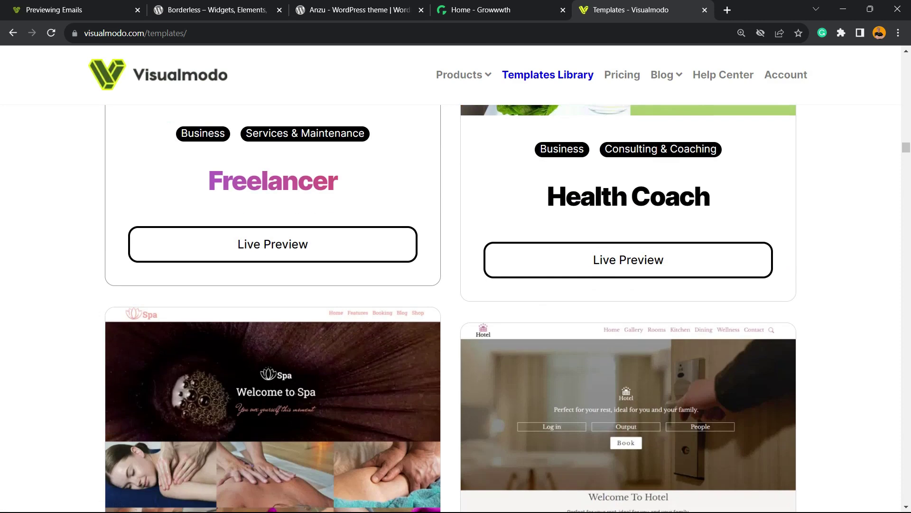
{"action": "scroll", "coordinate": [273, 333], "scroll_direction": "down", "scroll_amount": 15}
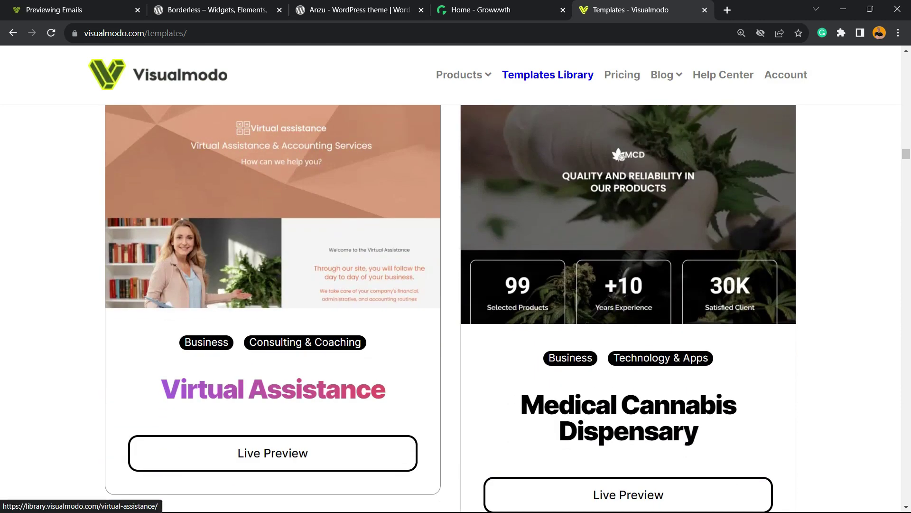
{"action": "scroll", "coordinate": [273, 333], "scroll_direction": "down", "scroll_amount": 15}
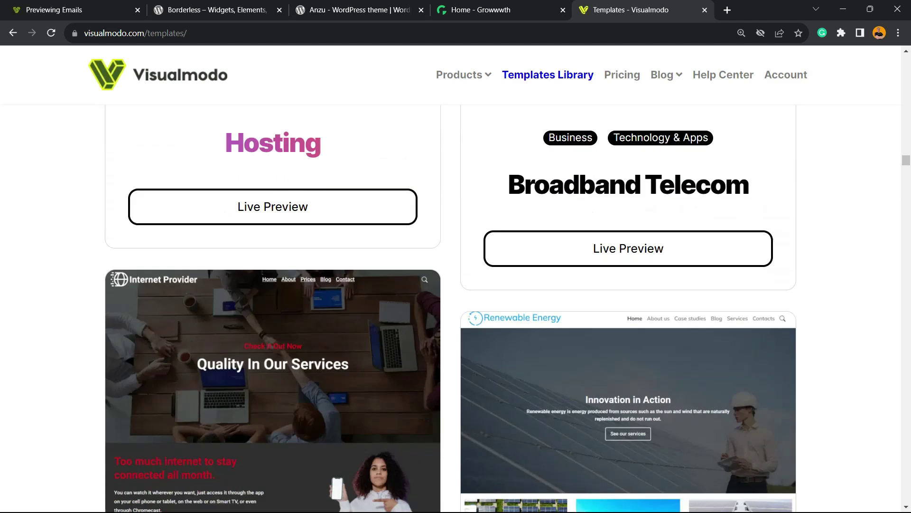